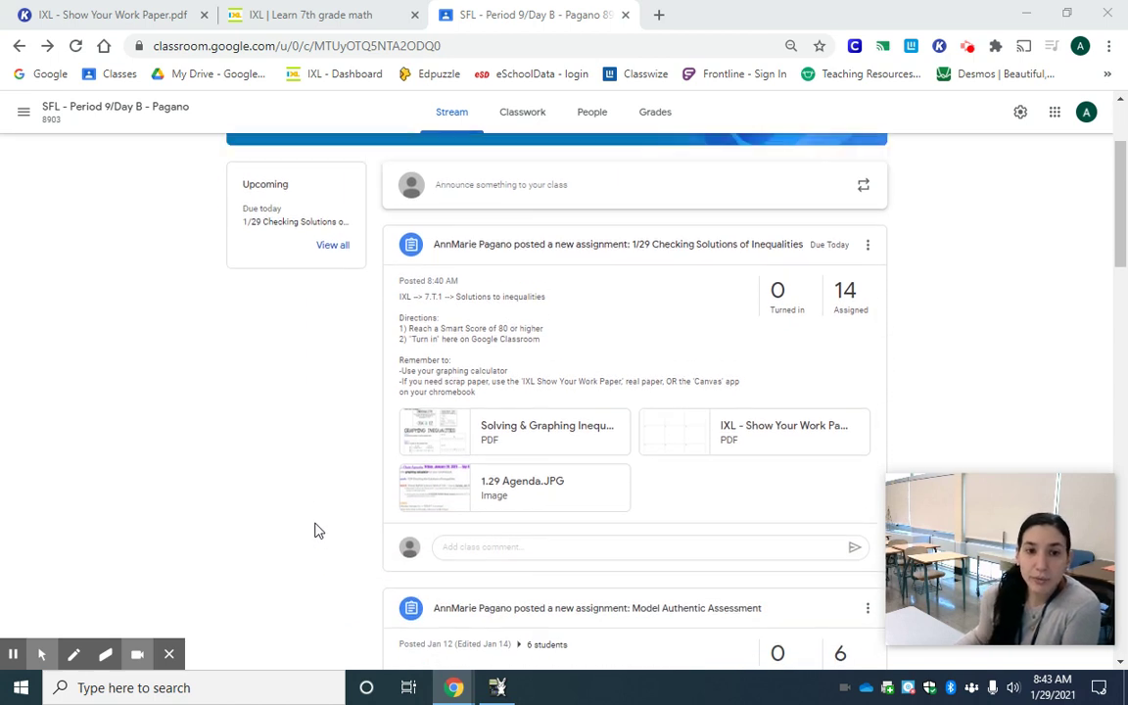
- Switch to IXL and open the seventh grade math skill T.1 Solutions to inequalities
{"action": "scroll", "coordinate": [314, 531], "scroll_direction": "up", "scroll_amount": 1}
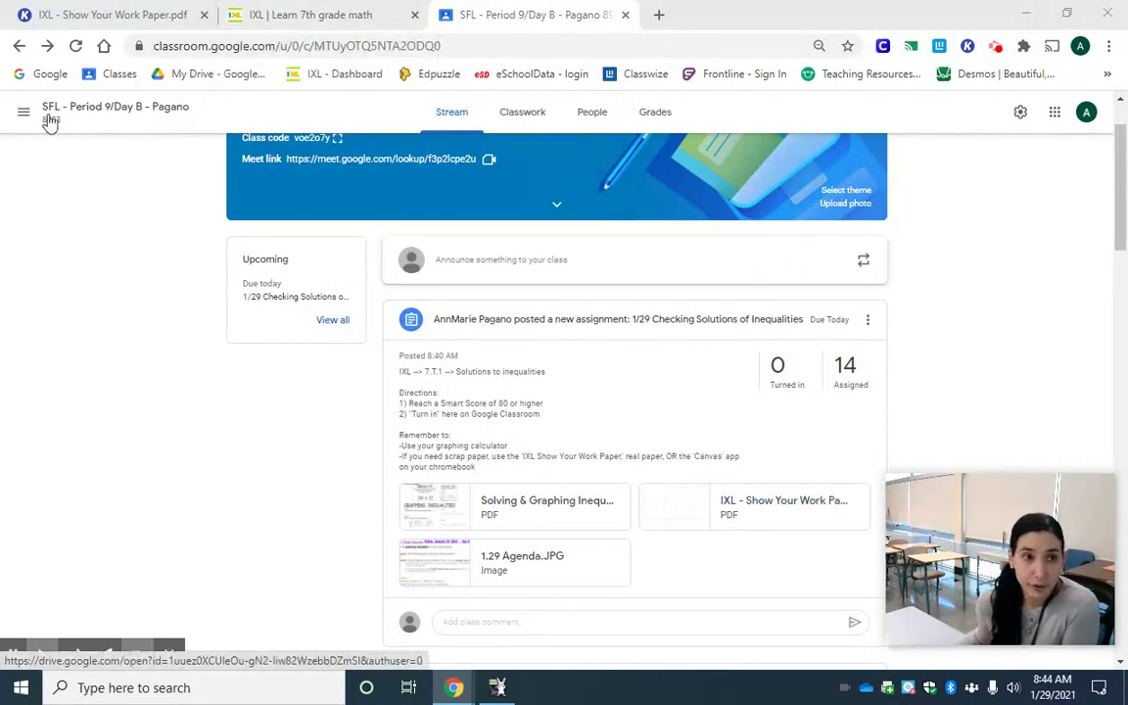
{"action": "left_click", "coordinate": [83, 18]}
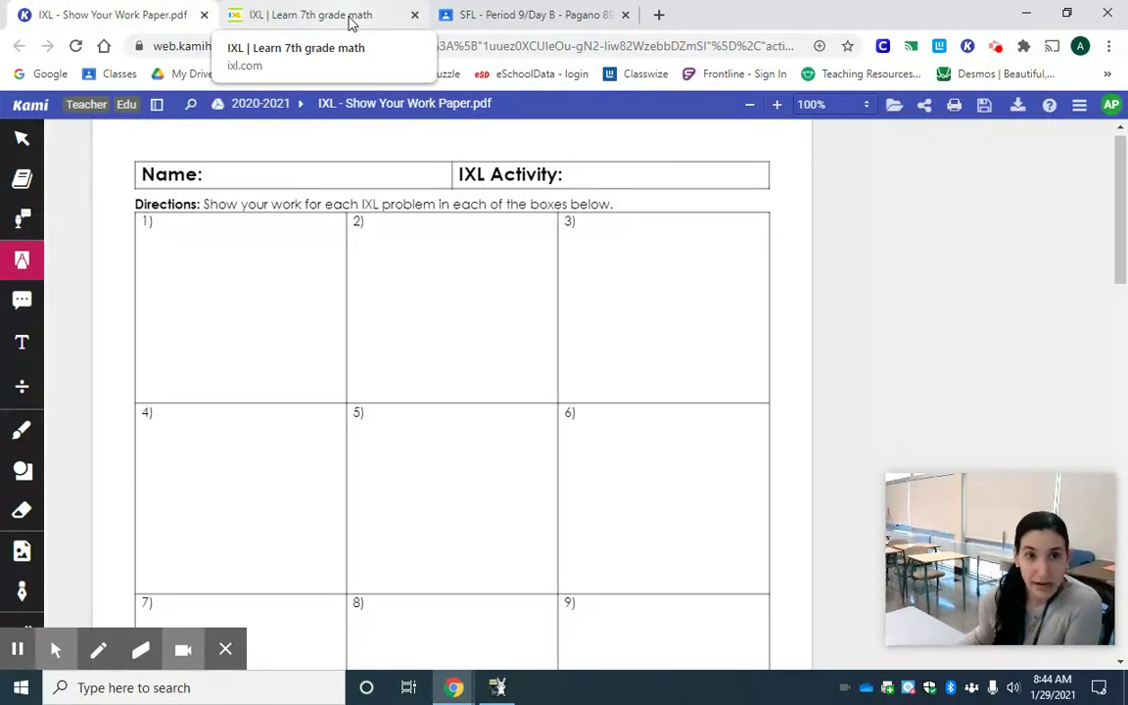
{"action": "left_click", "coordinate": [353, 20]}
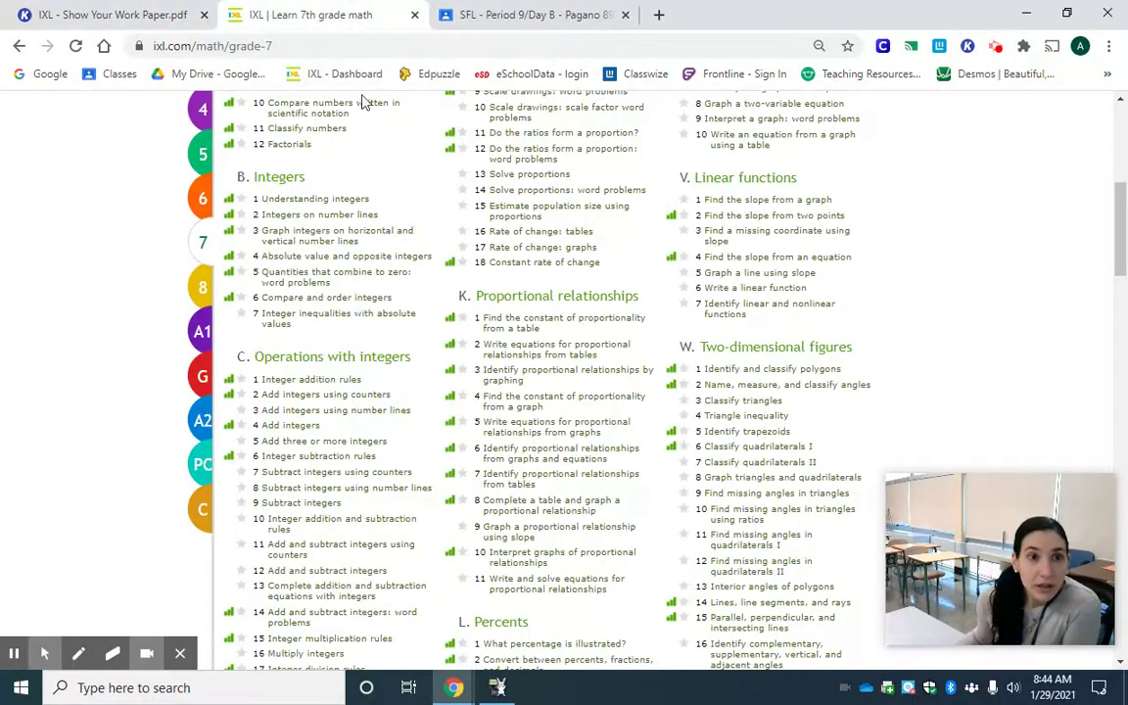
{"action": "scroll", "coordinate": [501, 345], "scroll_direction": "up", "scroll_amount": 5}
{"action": "scroll", "coordinate": [157, 503], "scroll_direction": "down", "scroll_amount": 3}
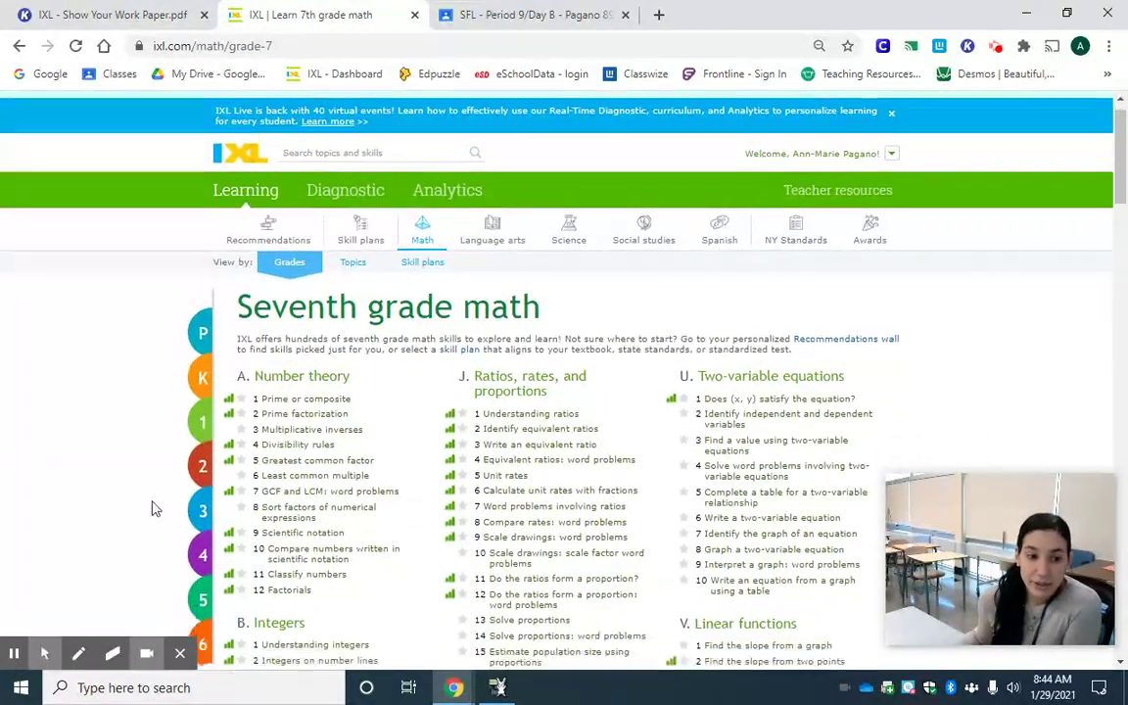
{"action": "left_click", "coordinate": [203, 549]}
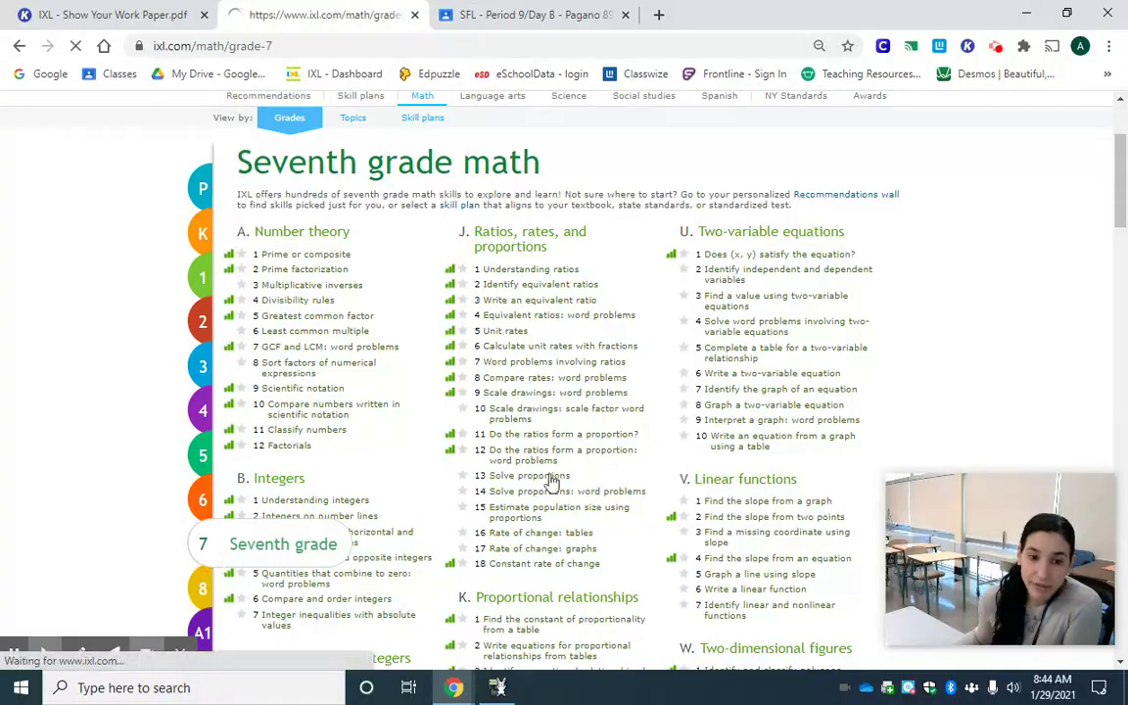
{"action": "scroll", "coordinate": [423, 454], "scroll_direction": "down", "scroll_amount": 20}
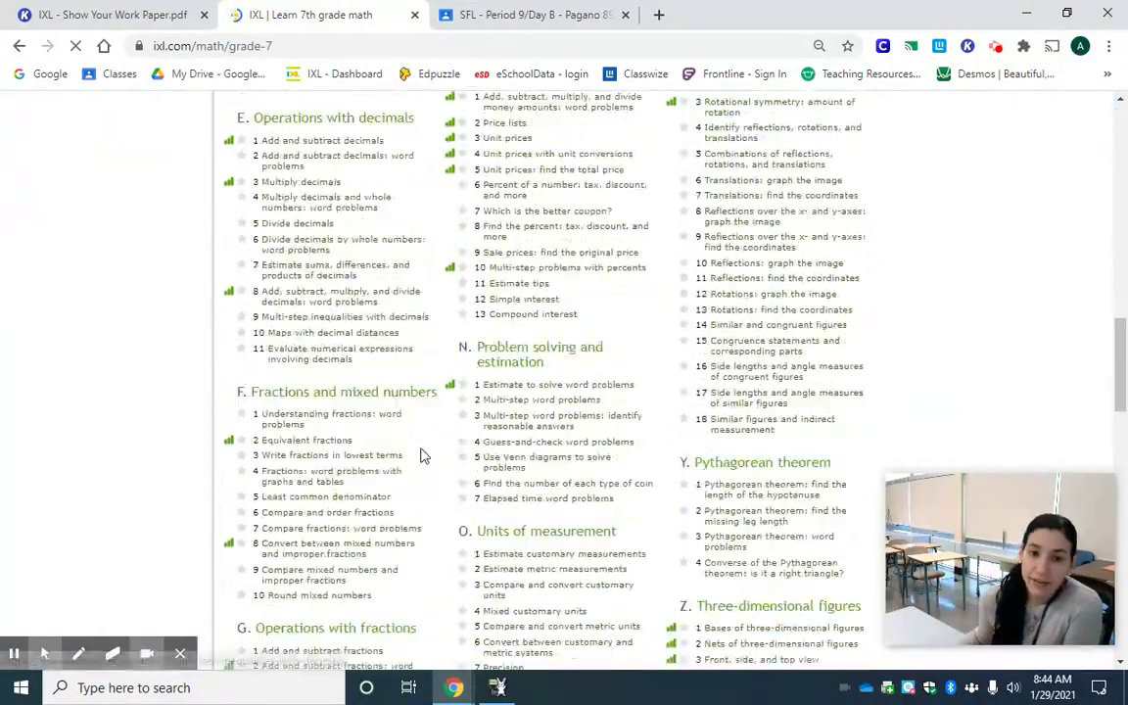
{"action": "scroll", "coordinate": [423, 454], "scroll_direction": "down", "scroll_amount": 10}
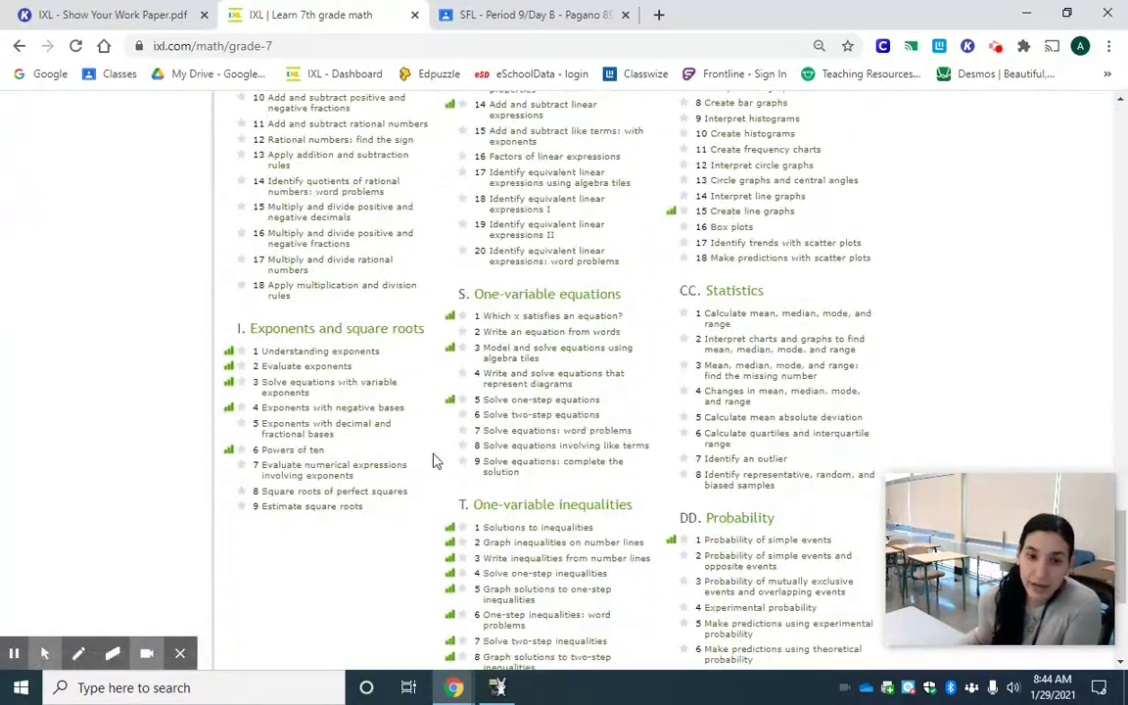
{"action": "left_click", "coordinate": [519, 269]}
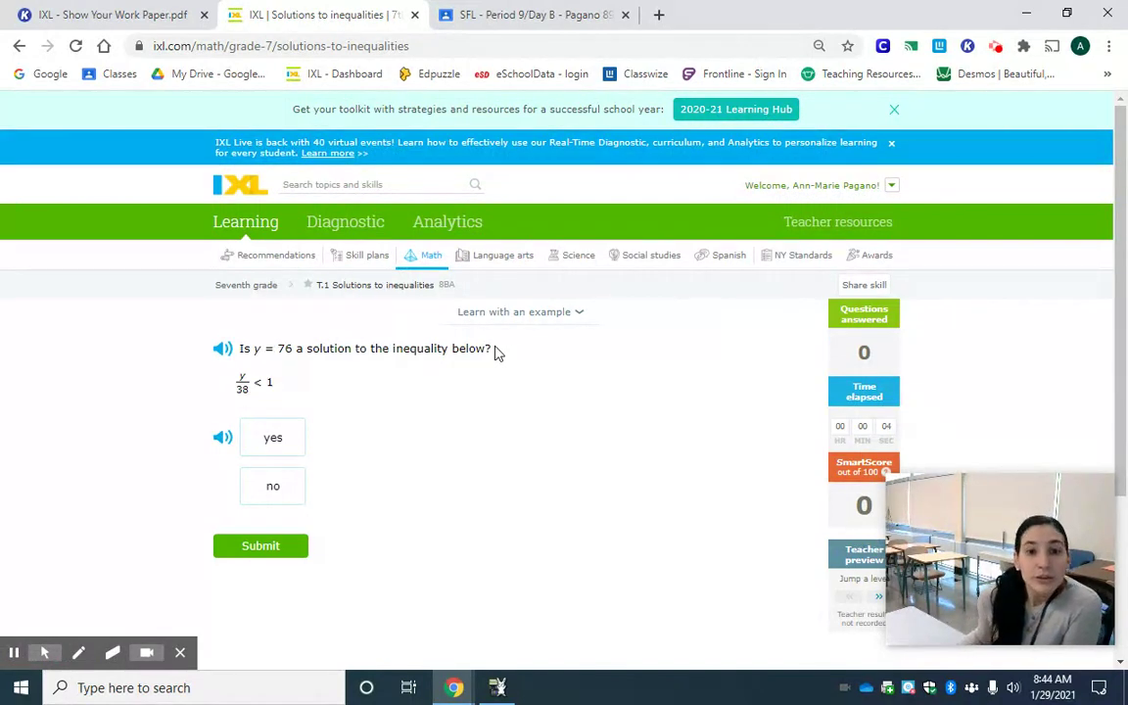
- Review the worked example for the Solutions to inequalities skill, including its solution, and return to the practice question
{"action": "left_click", "coordinate": [524, 313]}
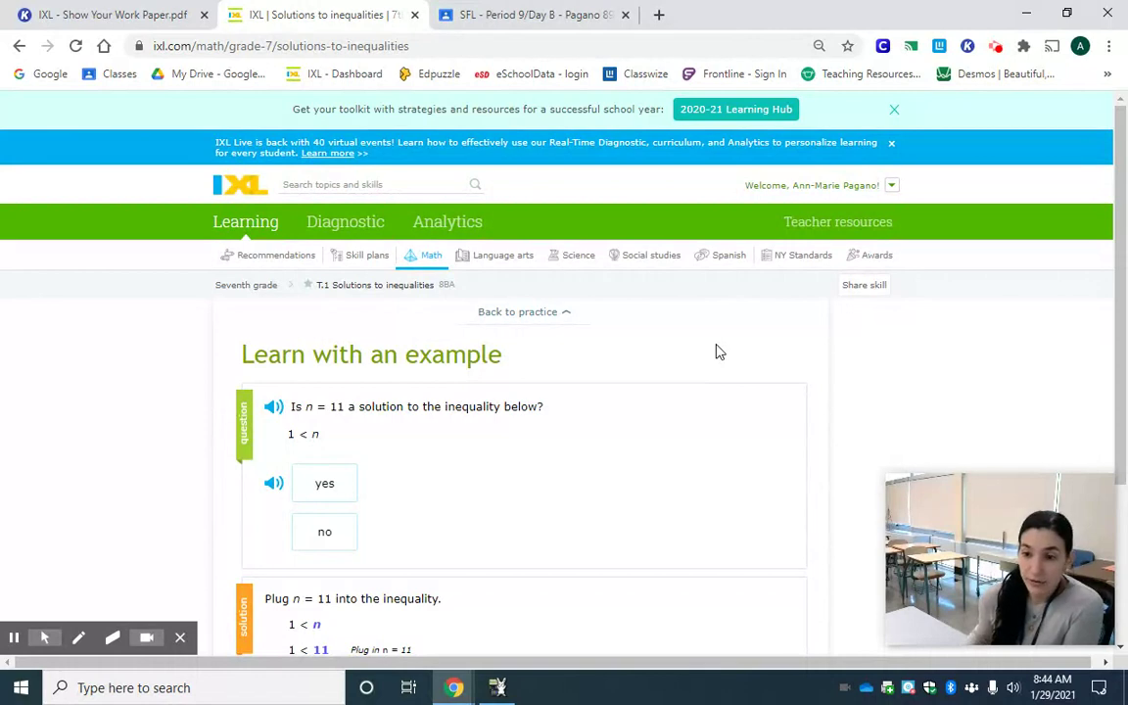
{"action": "scroll", "coordinate": [685, 320], "scroll_direction": "down", "scroll_amount": 1}
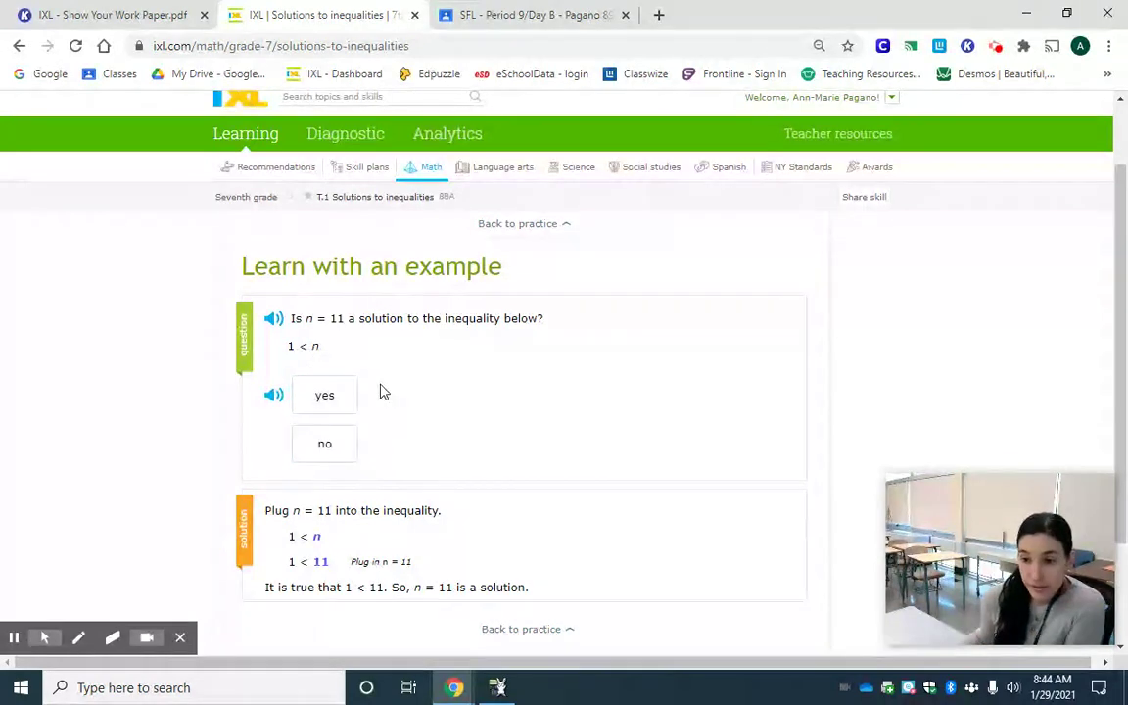
{"action": "scroll", "coordinate": [477, 440], "scroll_direction": "down", "scroll_amount": 2}
{"action": "scroll", "coordinate": [496, 422], "scroll_direction": "up", "scroll_amount": 2}
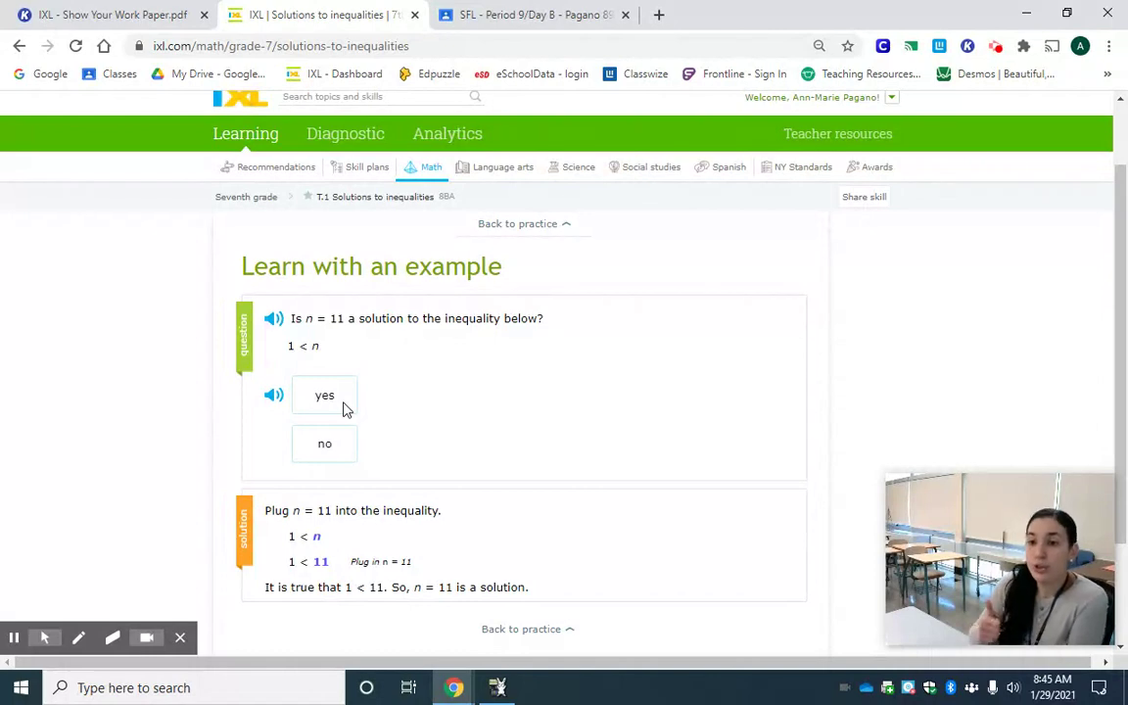
{"action": "left_click", "coordinate": [541, 224]}
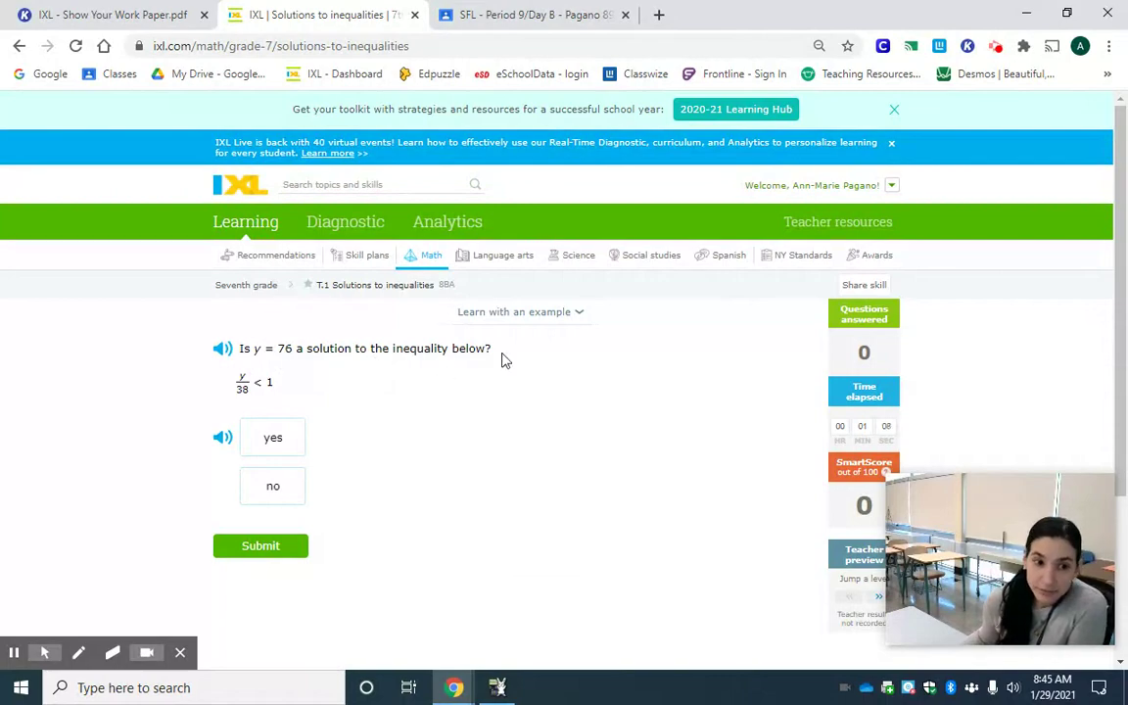
- Split the IXL practice page into its own window, side by side with the IXL - Show Your Work Paper.pdf worksheet in Kami
{"action": "left_click_drag", "start_coordinate": [345, 22], "coordinate": [1126, 175]}
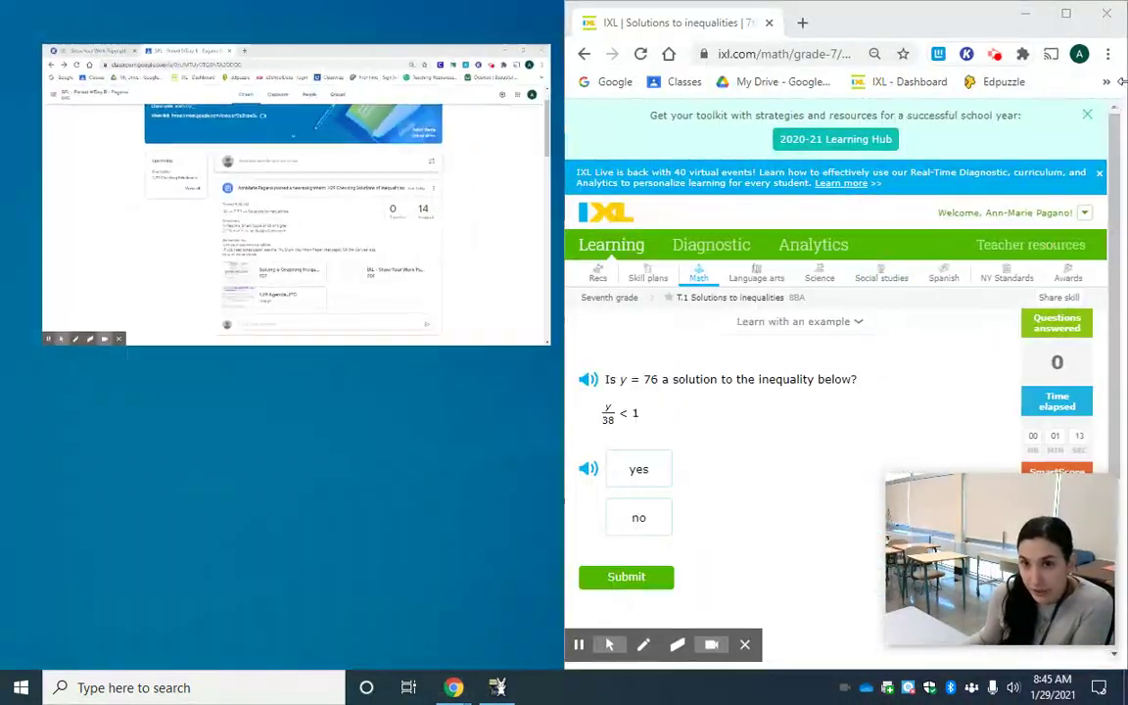
{"action": "left_click", "coordinate": [433, 216]}
{"action": "left_click", "coordinate": [71, 17]}
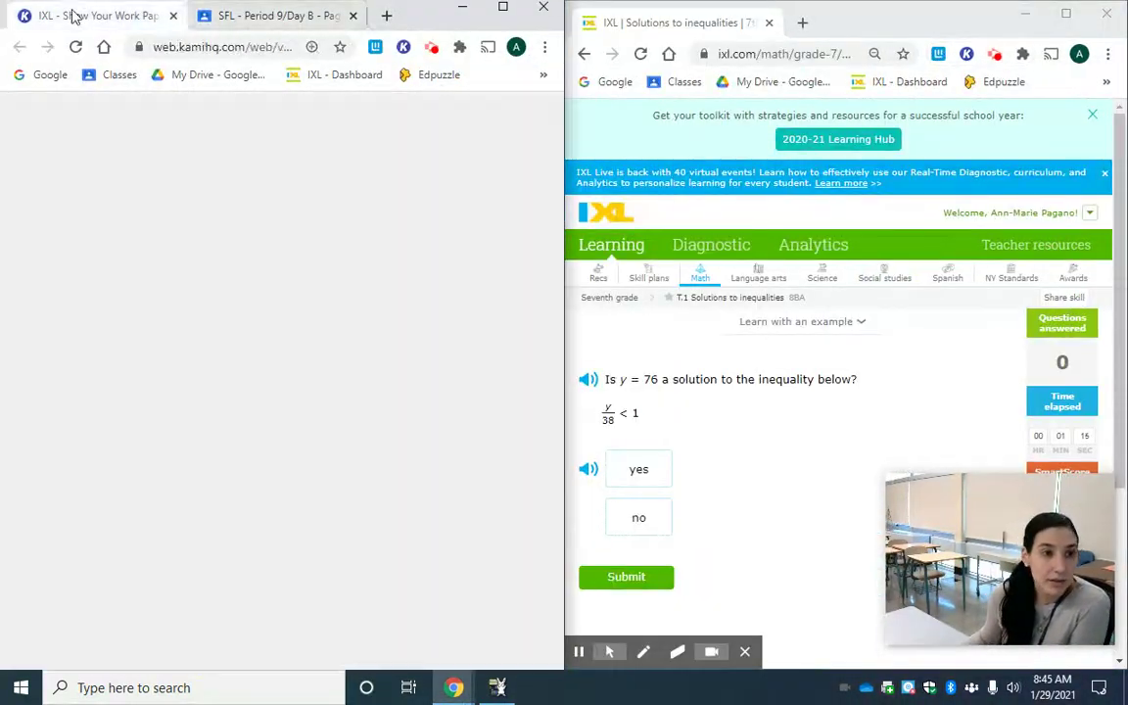
{"action": "left_click_drag", "start_coordinate": [284, 663], "coordinate": [304, 663]}
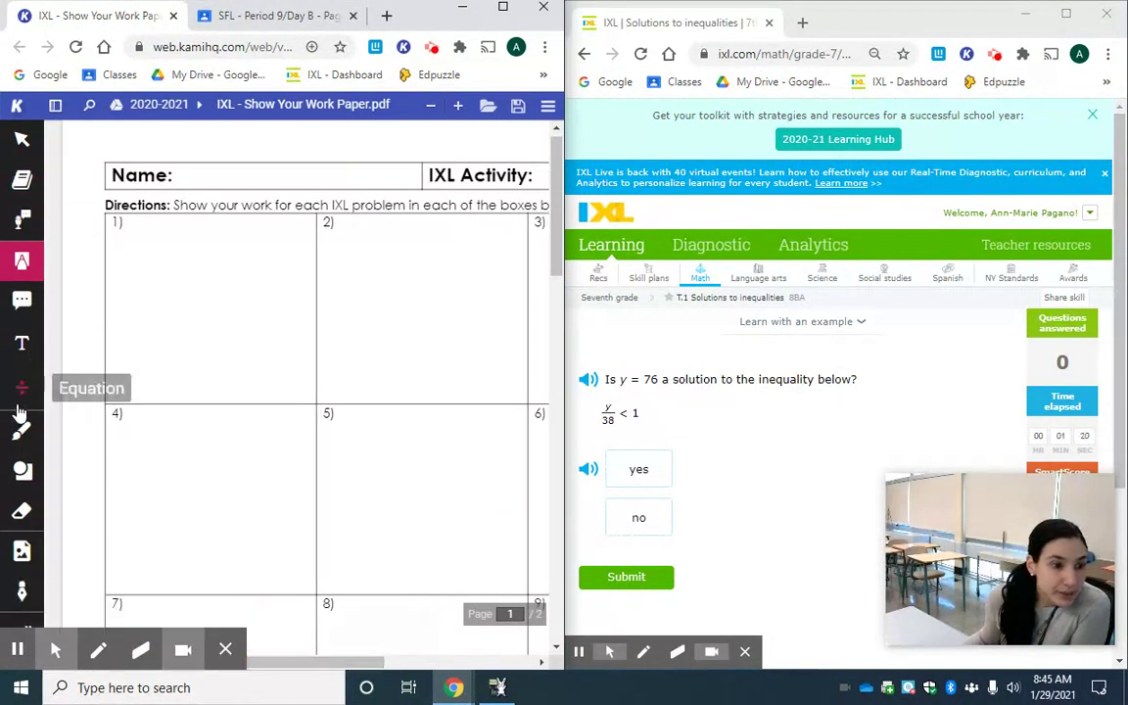
- Add the equation y/38 < 1 to box 1 of the worksheet, with y/38 as a stacked fraction
{"action": "left_click", "coordinate": [39, 391]}
{"action": "left_click", "coordinate": [65, 435]}
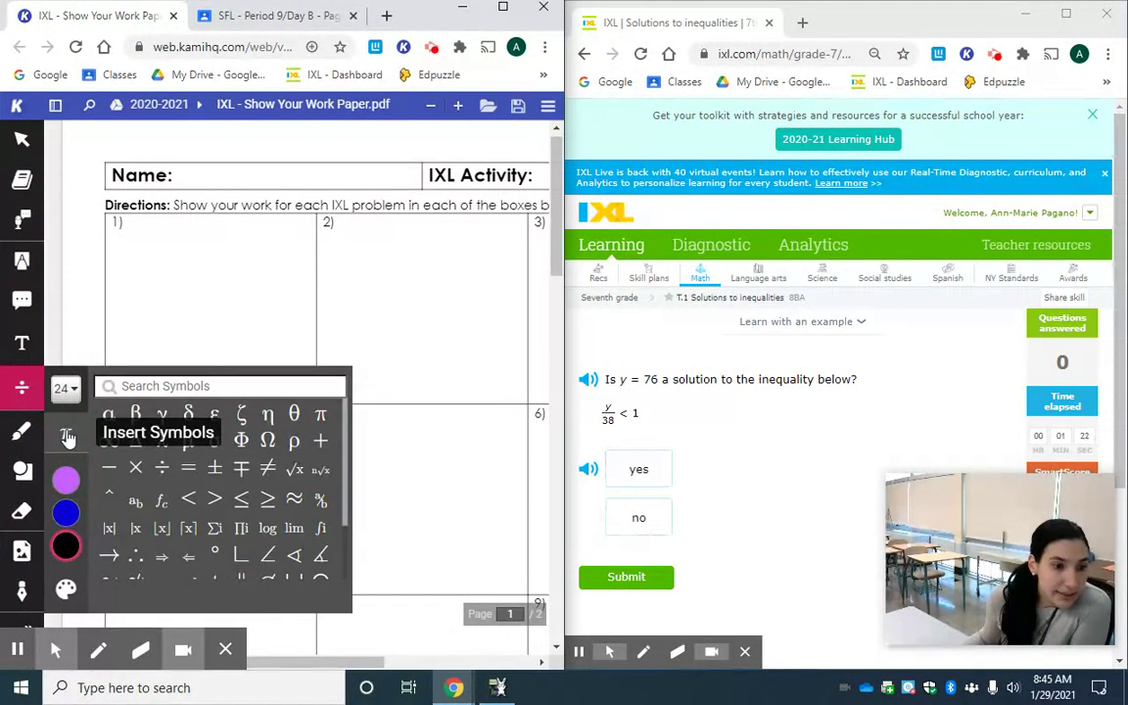
{"action": "left_click", "coordinate": [27, 397]}
{"action": "left_click", "coordinate": [131, 257]}
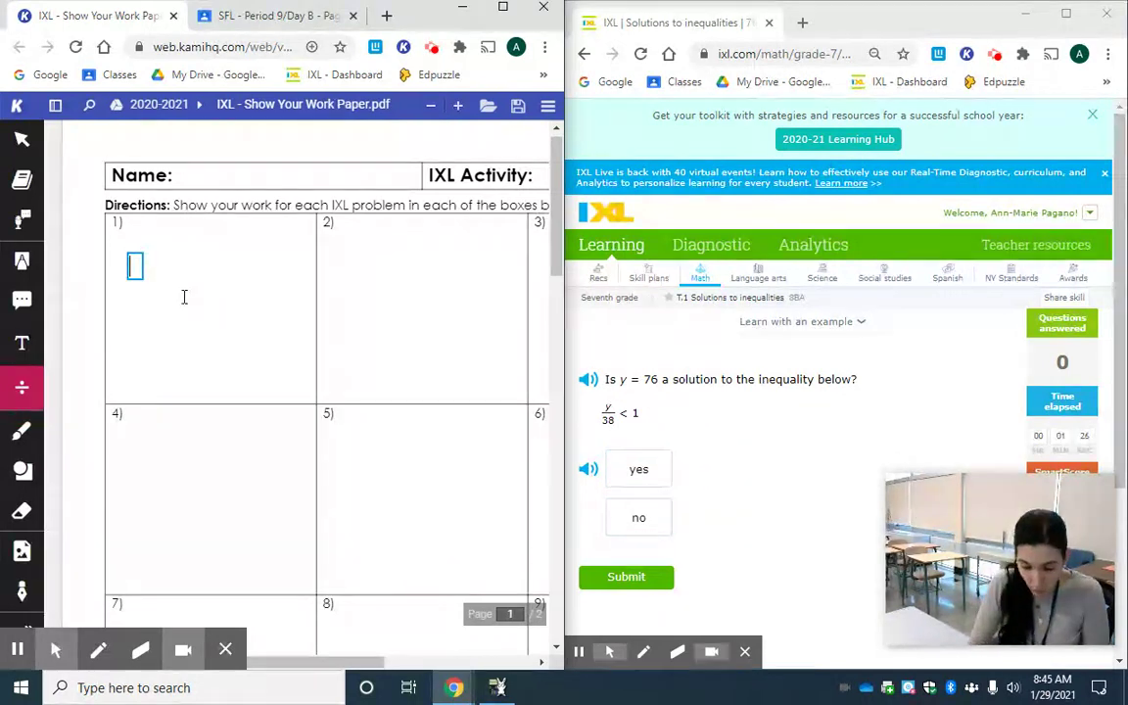
{"action": "type", "text": "y/"}
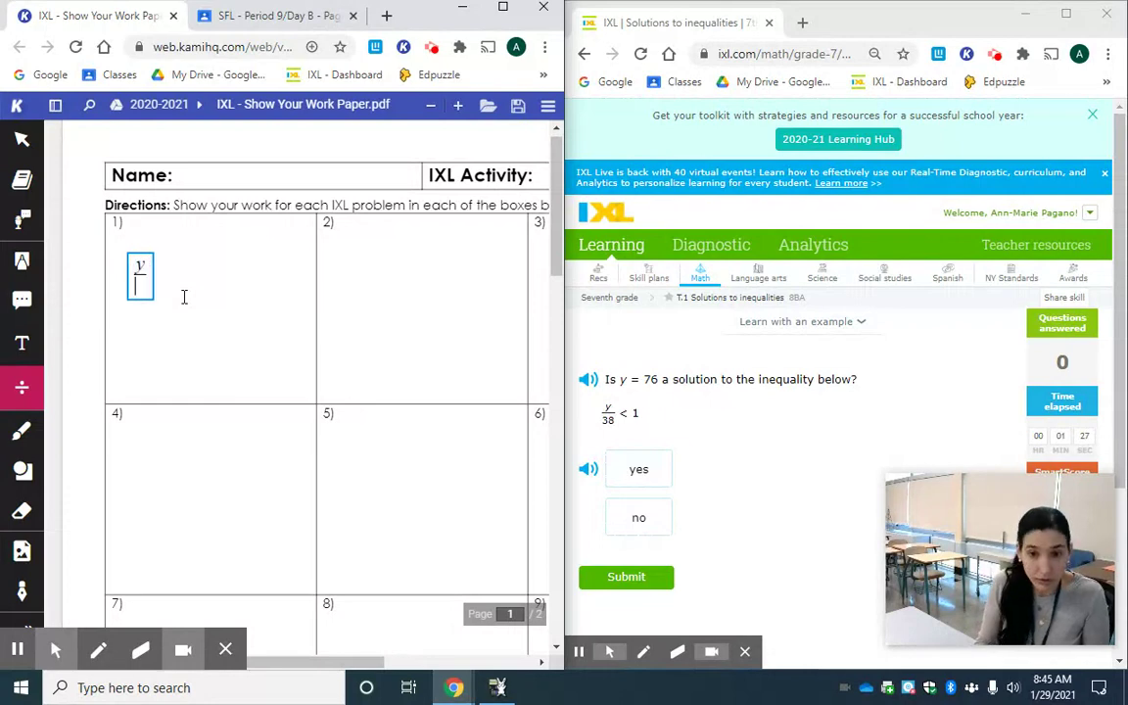
{"action": "type", "text": "38"}
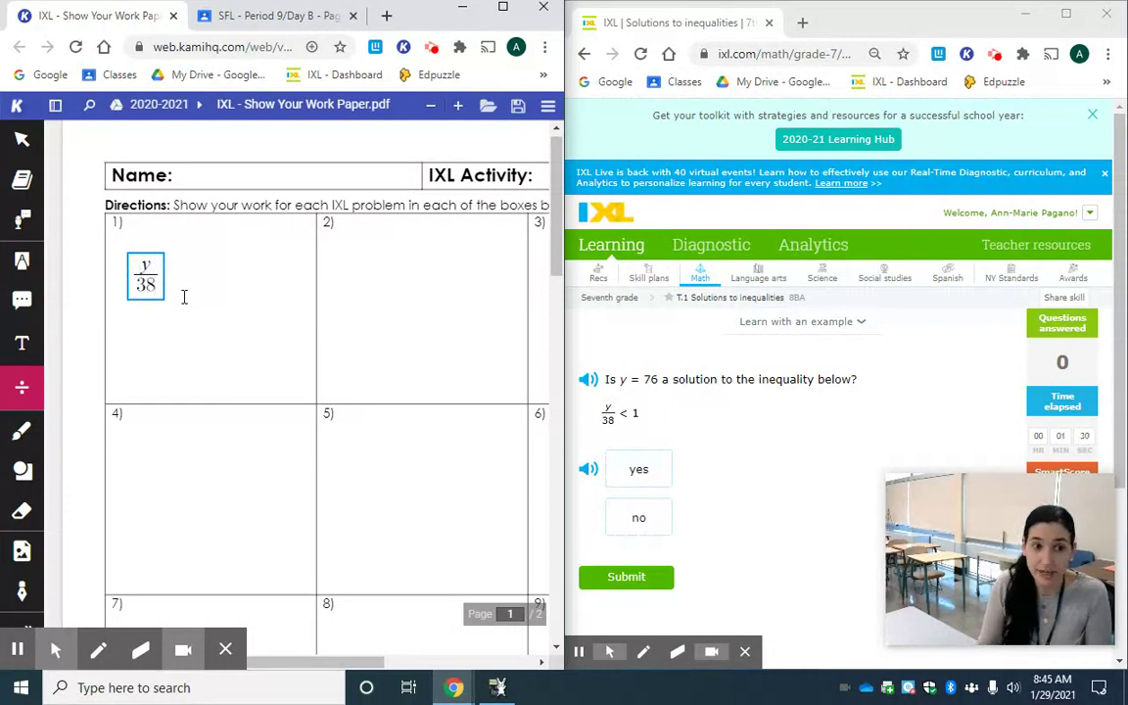
{"action": "key", "text": "Right"}
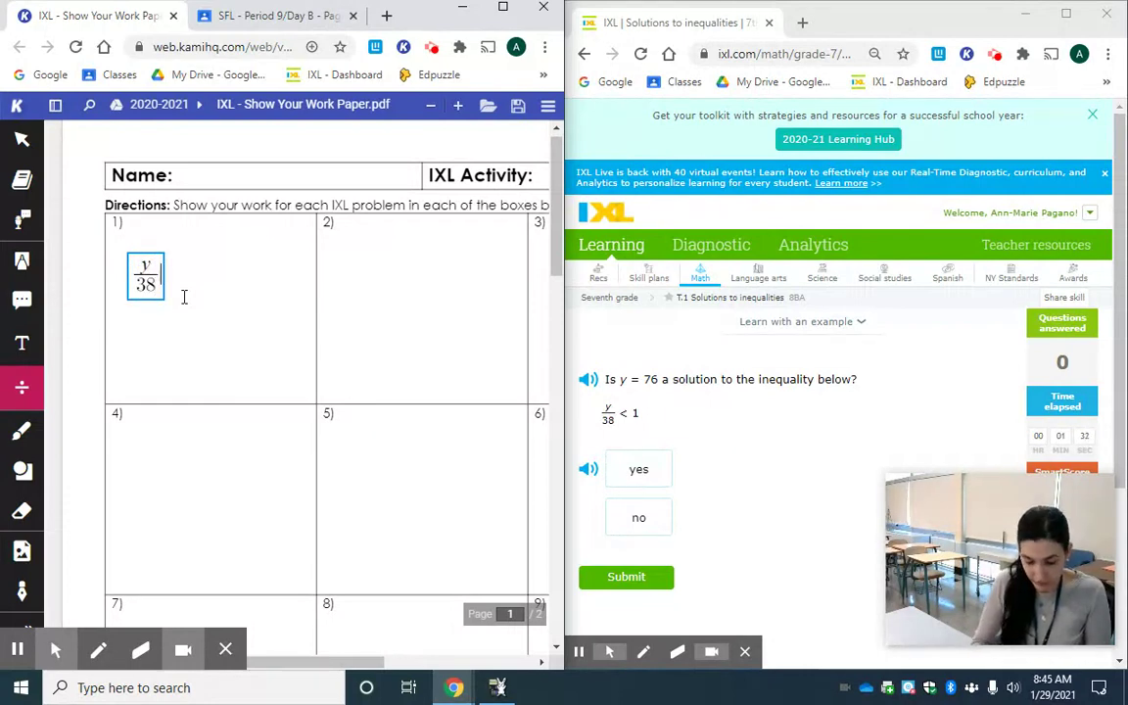
{"action": "type", "text": "< "}
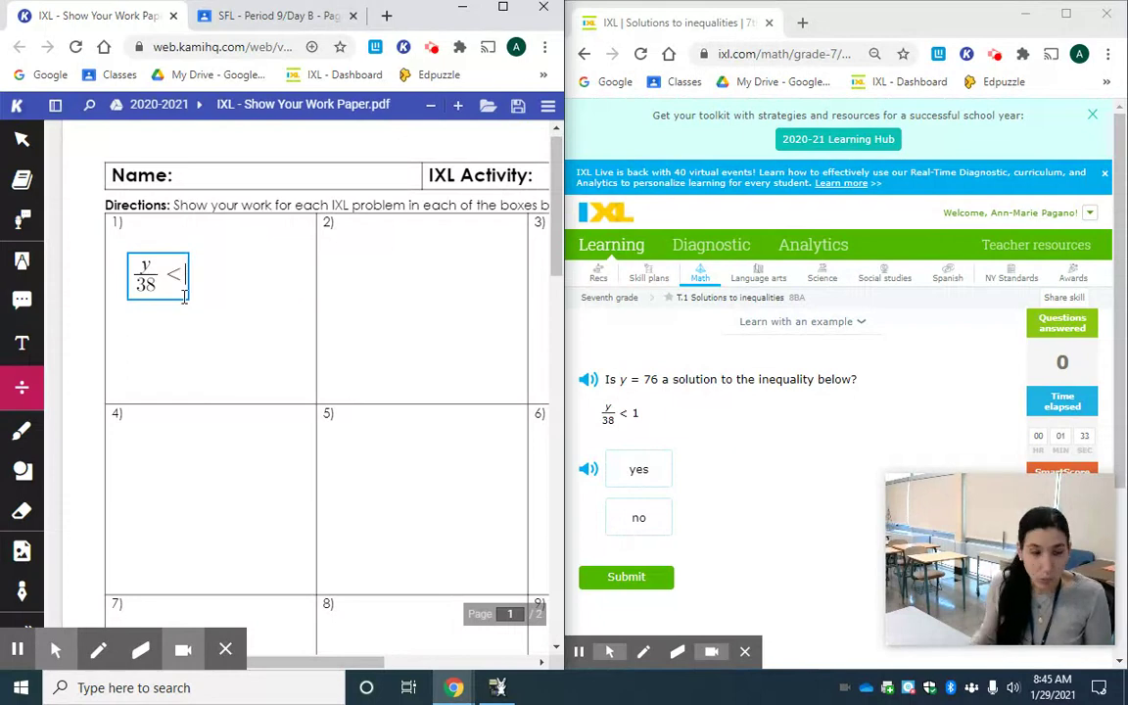
{"action": "type", "text": "1"}
{"action": "left_click", "coordinate": [134, 338]}
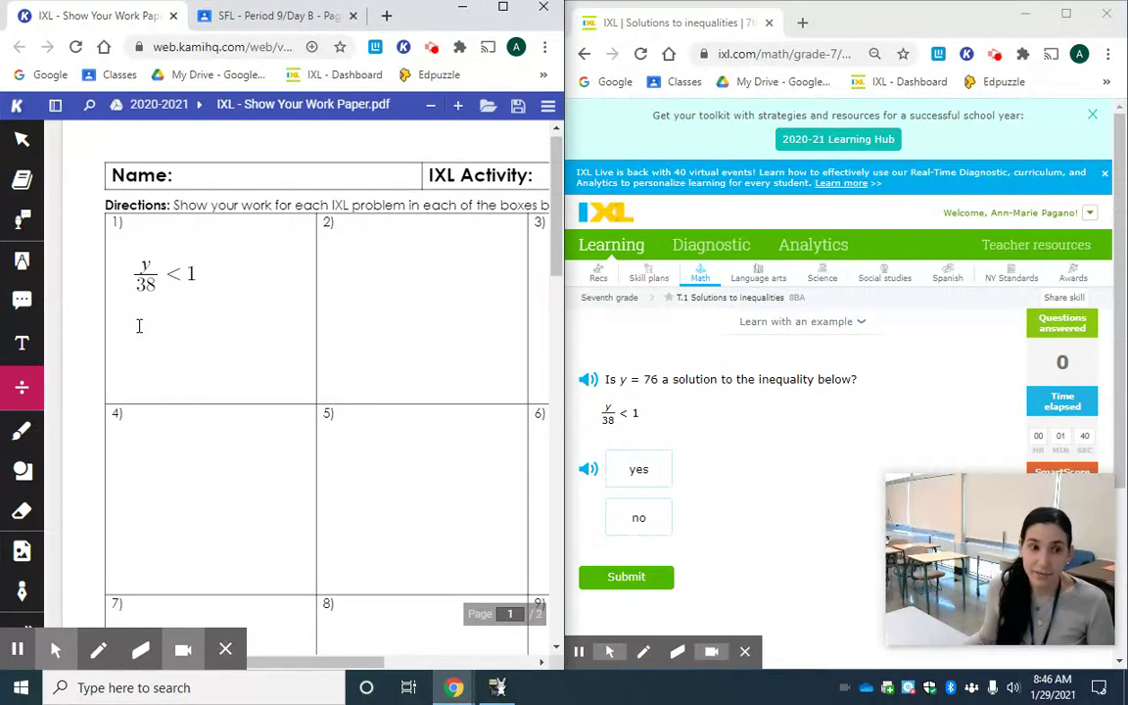
- Add the substituted inequality 76/38 < 1 as a second equation below the first one in box 1
{"action": "left_click", "coordinate": [136, 317]}
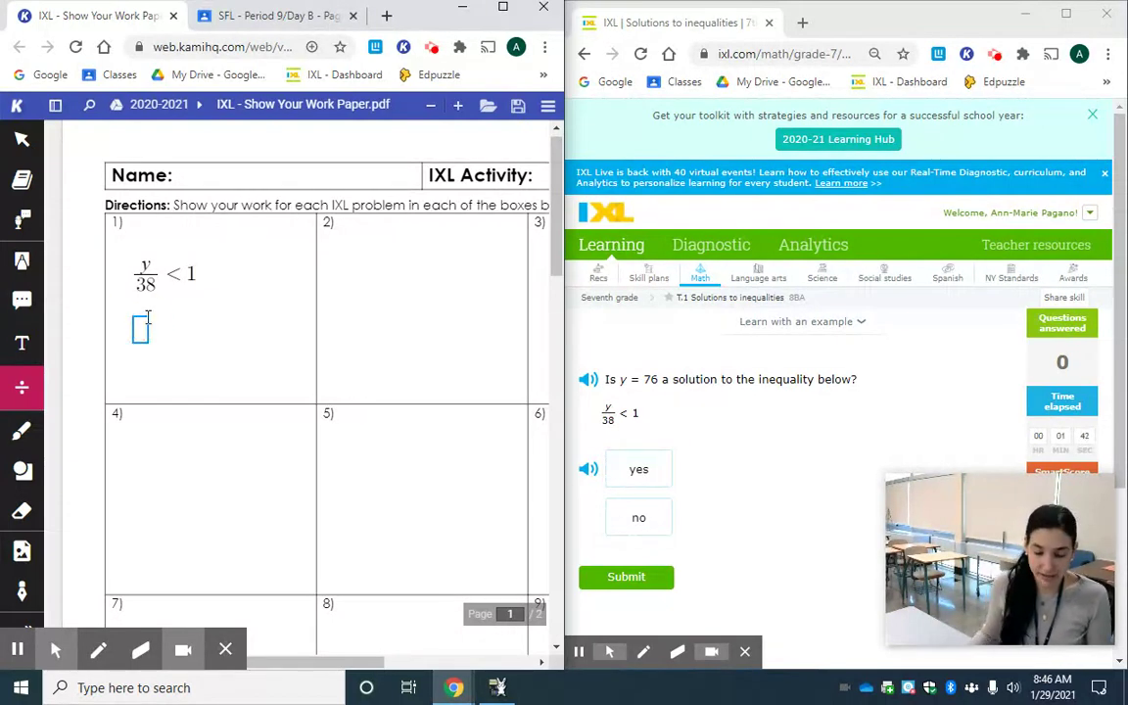
{"action": "type", "text": "7"}
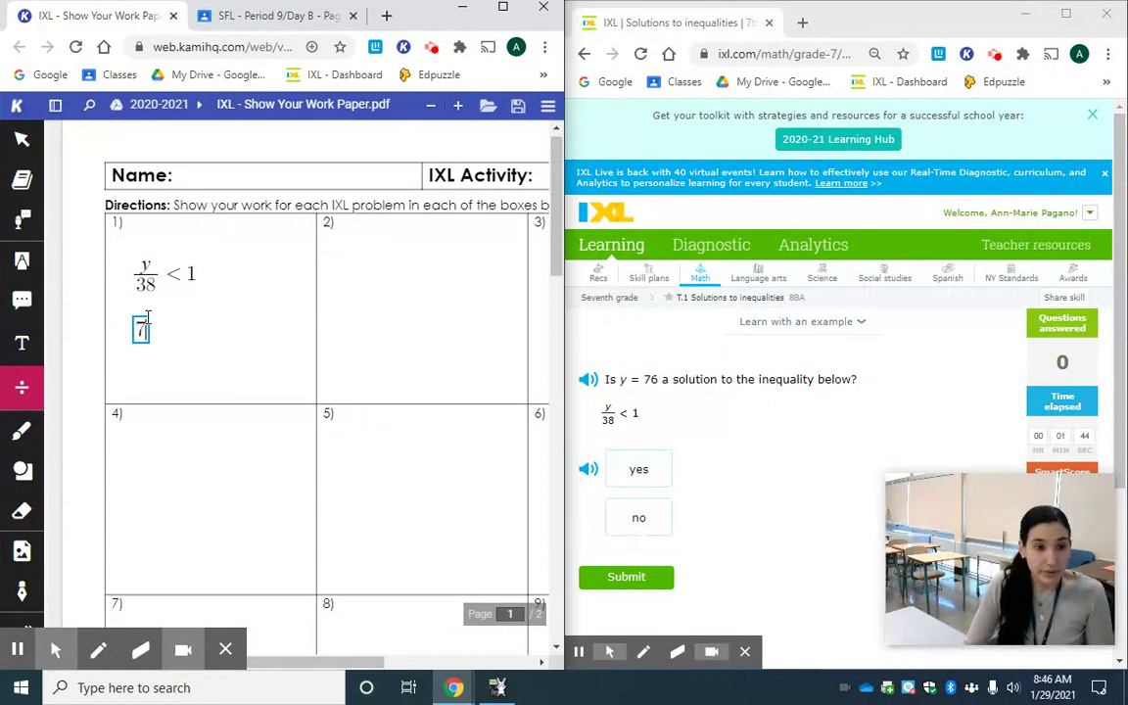
{"action": "type", "text": "6/"}
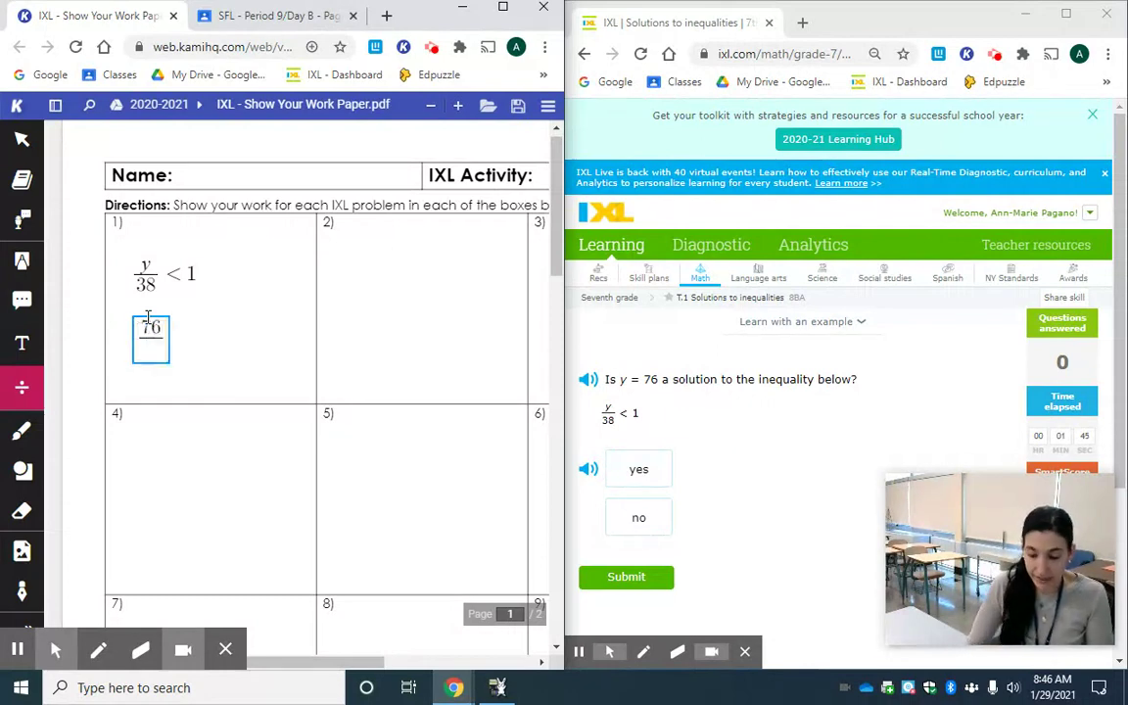
{"action": "type", "text": "38 "}
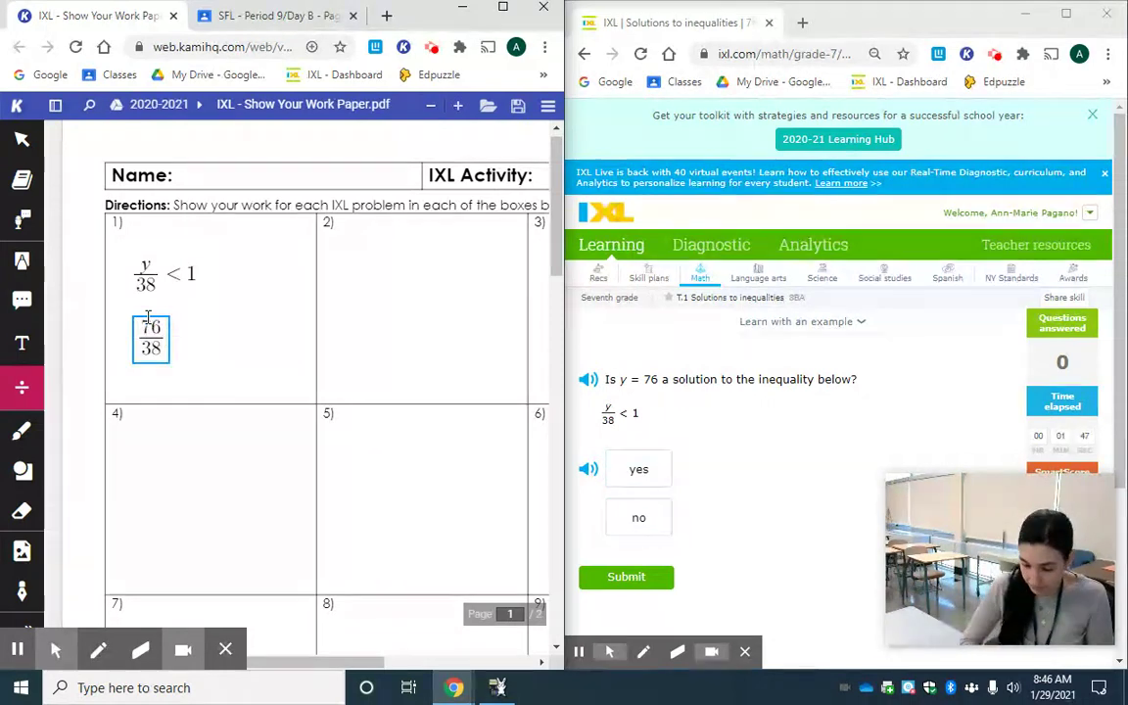
{"action": "type", "text": "< "}
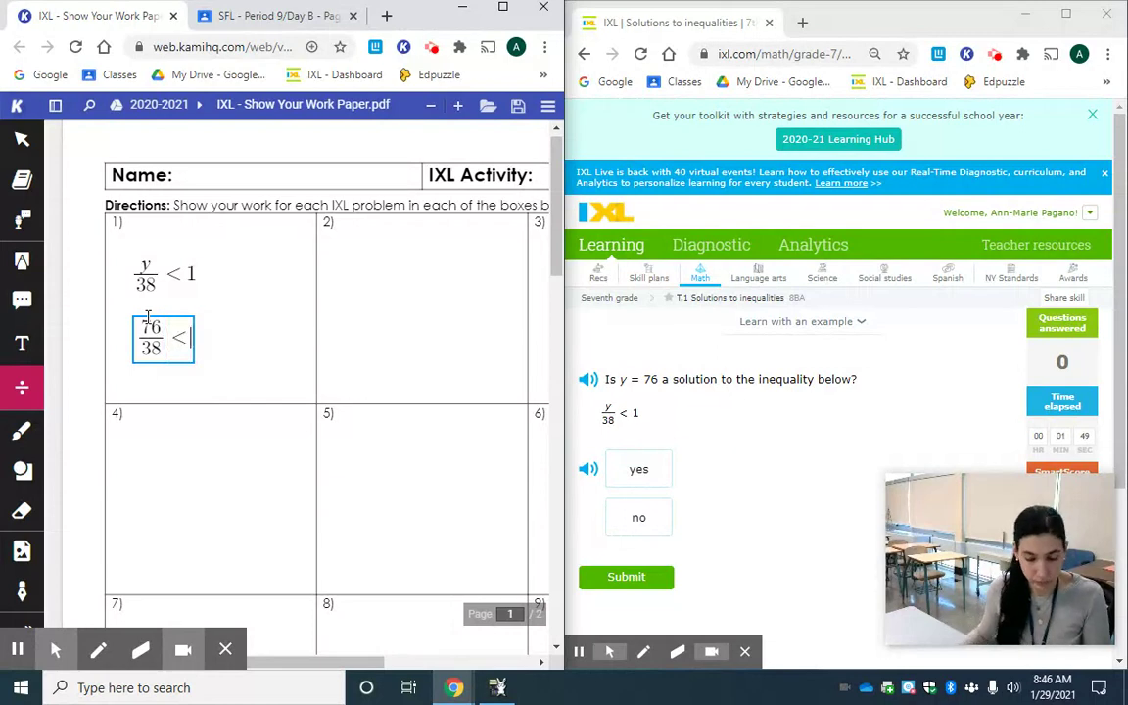
{"action": "type", "text": "1"}
{"action": "left_click", "coordinate": [252, 348]}
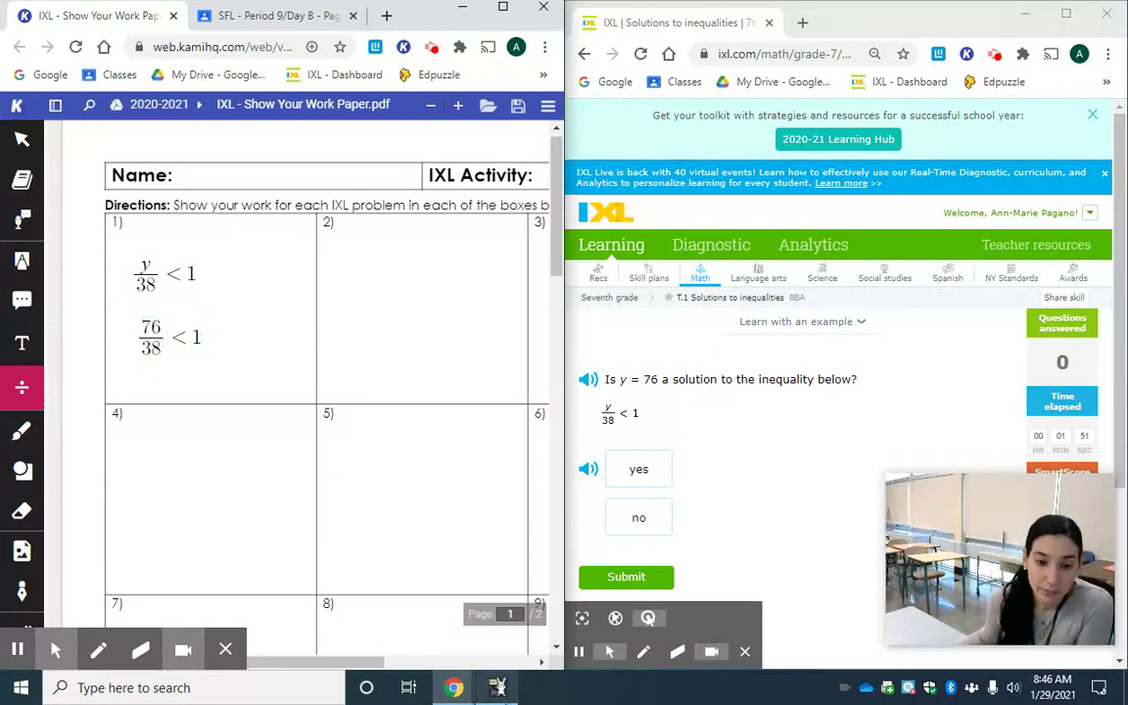
- Bring up the Wabbitemu TI-84 calculator, move it fully into view beside the worksheet, and turn it on
{"action": "left_click", "coordinate": [498, 687]}
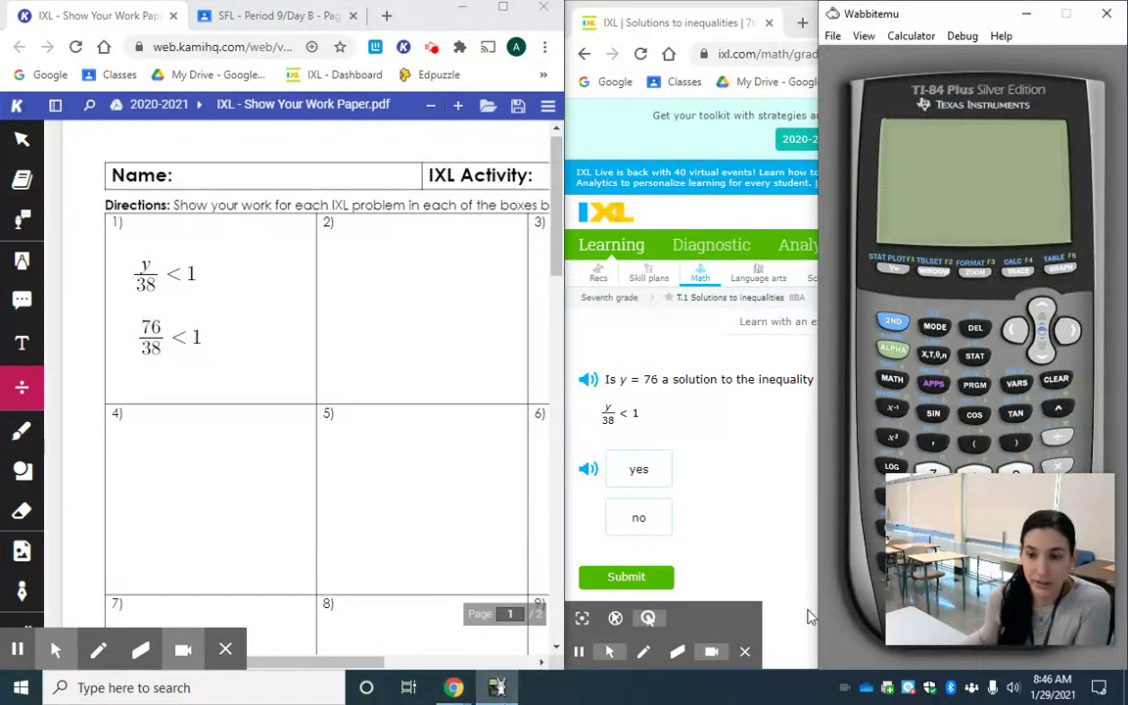
{"action": "left_click_drag", "start_coordinate": [927, 21], "coordinate": [564, 25]}
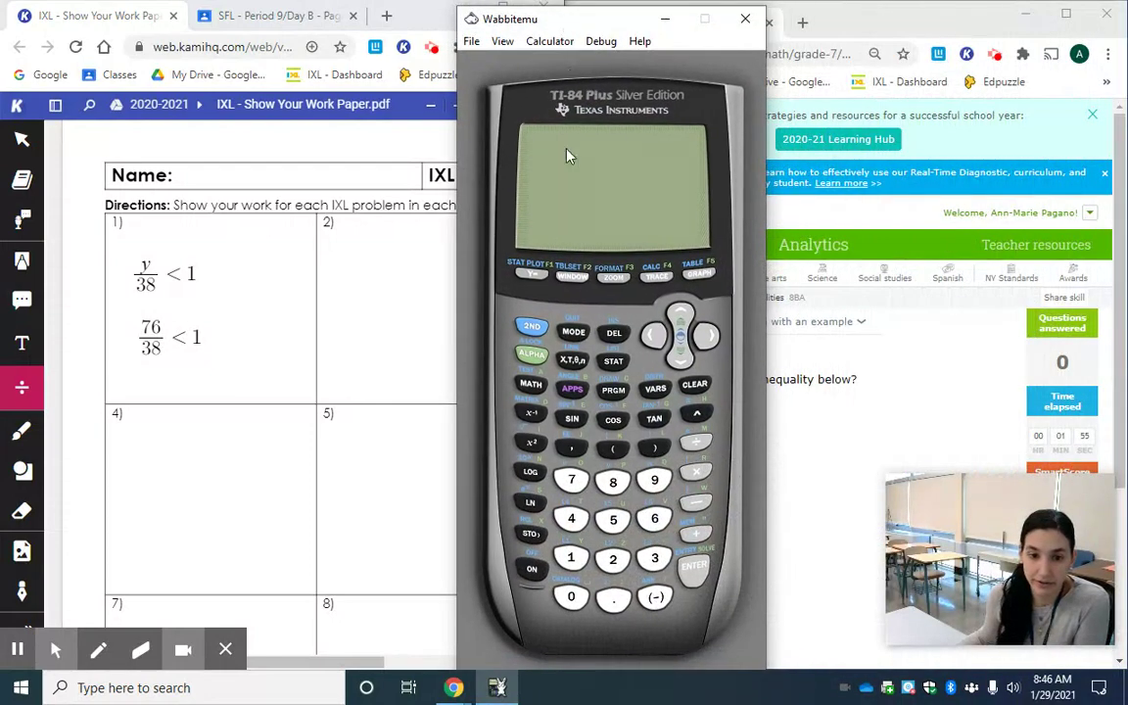
{"action": "left_click", "coordinate": [533, 572]}
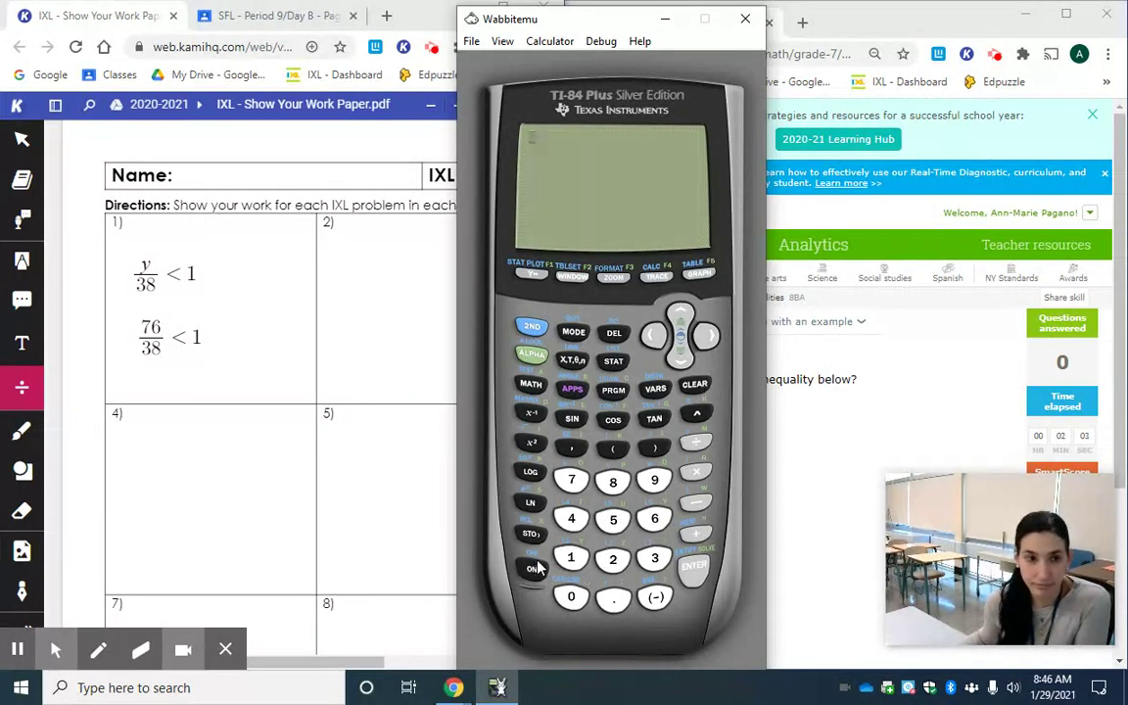
- Calculate 76/38 on the TI-84 calculator
{"action": "left_click", "coordinate": [571, 479]}
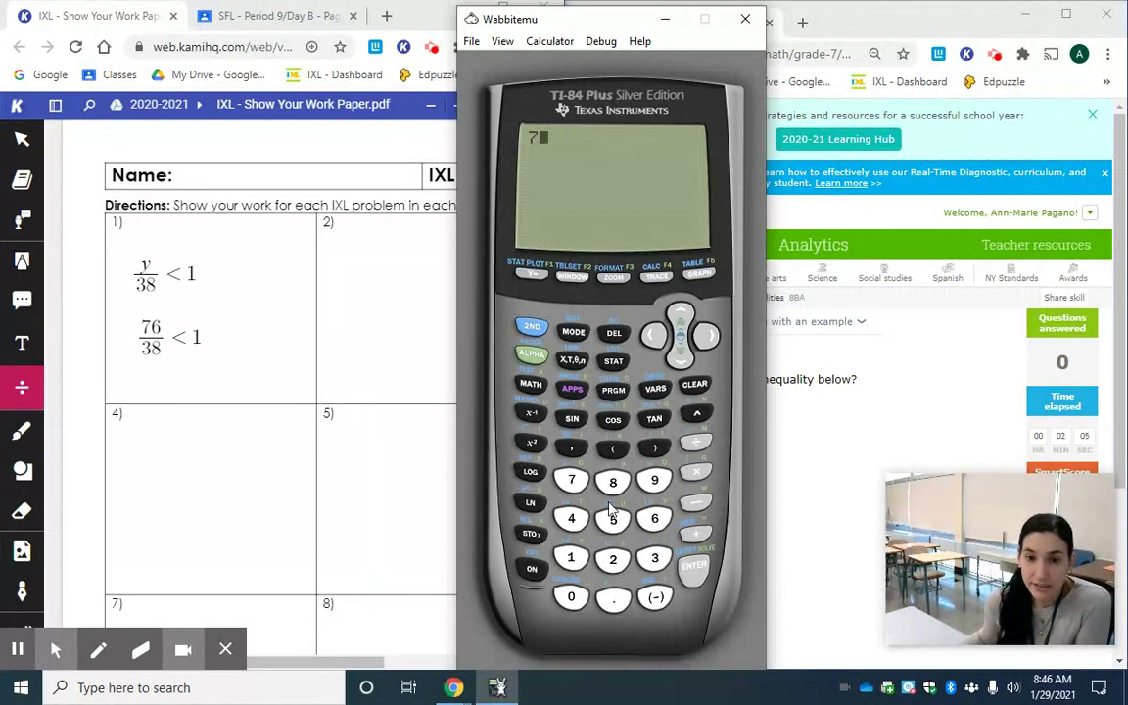
{"action": "key", "text": "6"}
{"action": "left_click", "coordinate": [694, 472]}
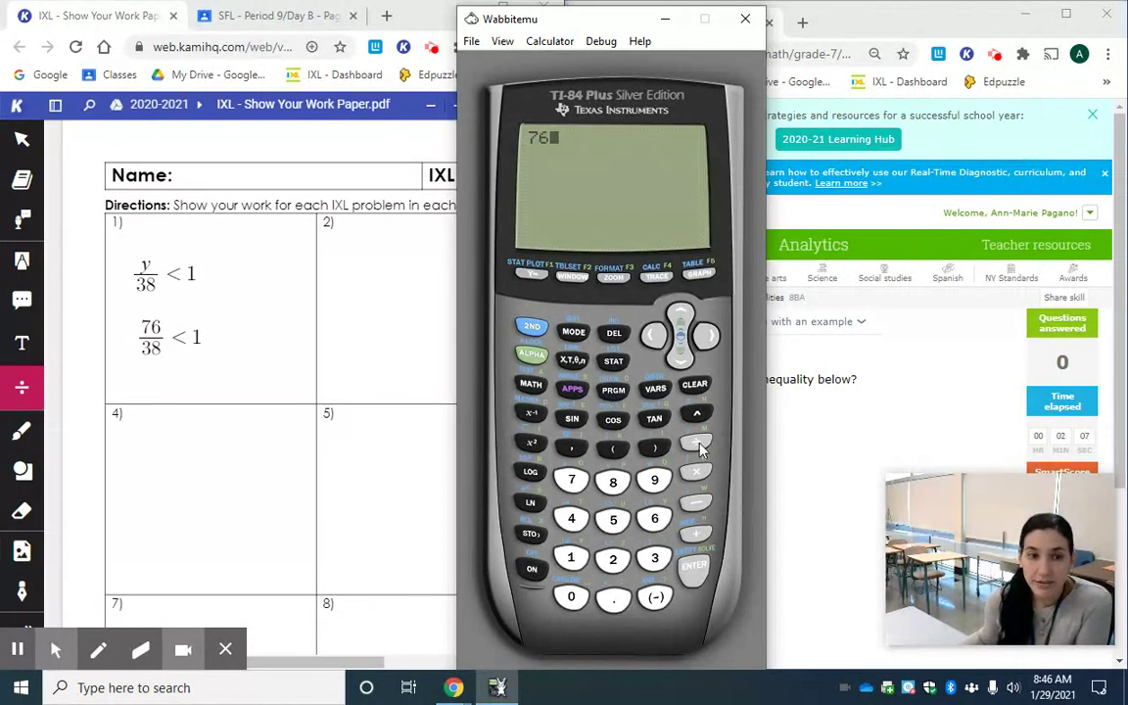
{"action": "left_click", "coordinate": [654, 558]}
{"action": "left_click", "coordinate": [613, 482]}
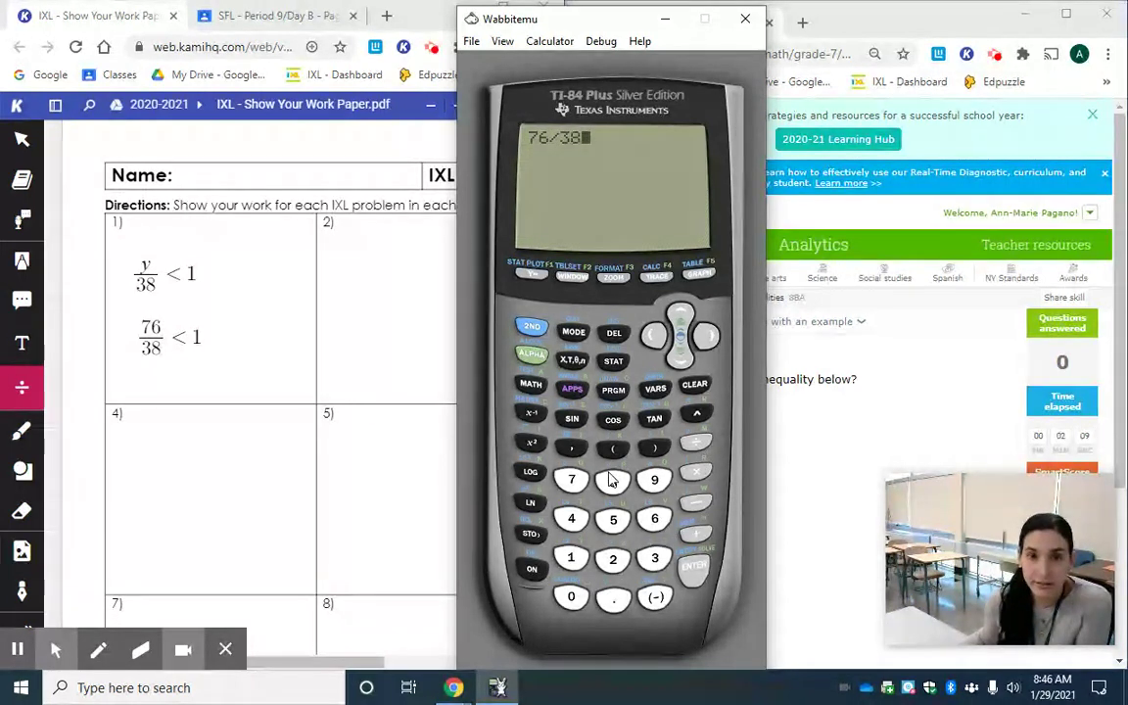
{"action": "left_click", "coordinate": [696, 570]}
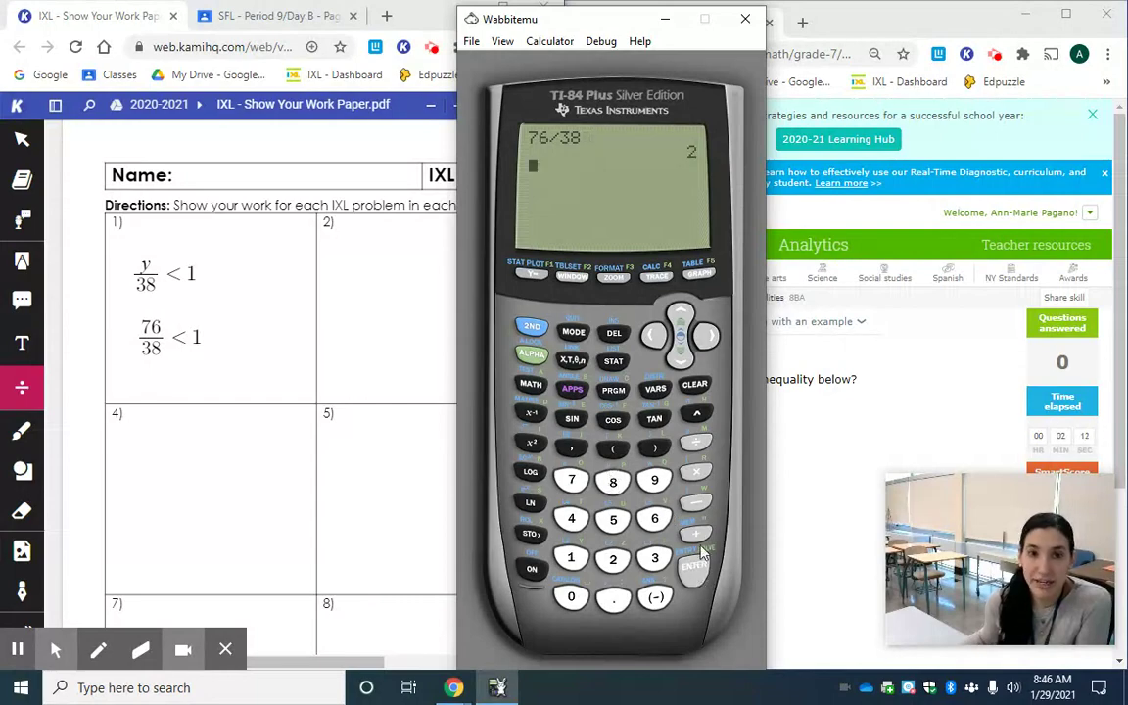
- Put the calculator away, add the equation 2 < 1 below 76/38 < 1 in box 1, and move it up inside the box
{"action": "left_click", "coordinate": [665, 19]}
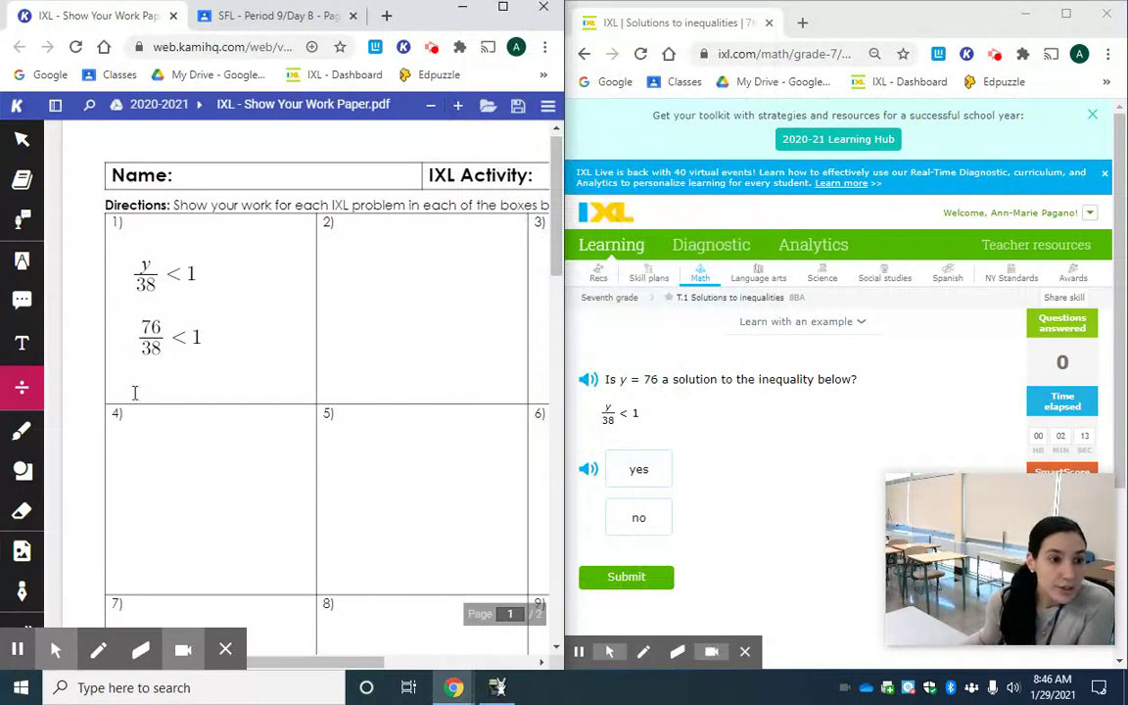
{"action": "left_click", "coordinate": [147, 392]}
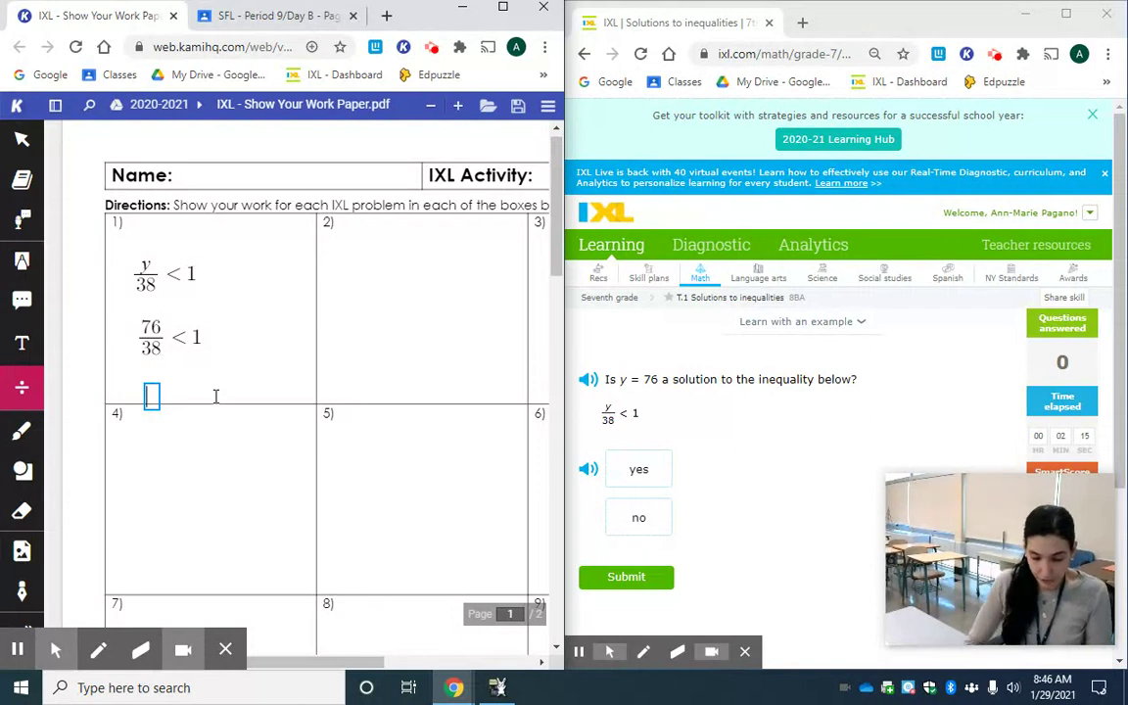
{"action": "type", "text": "2 < "}
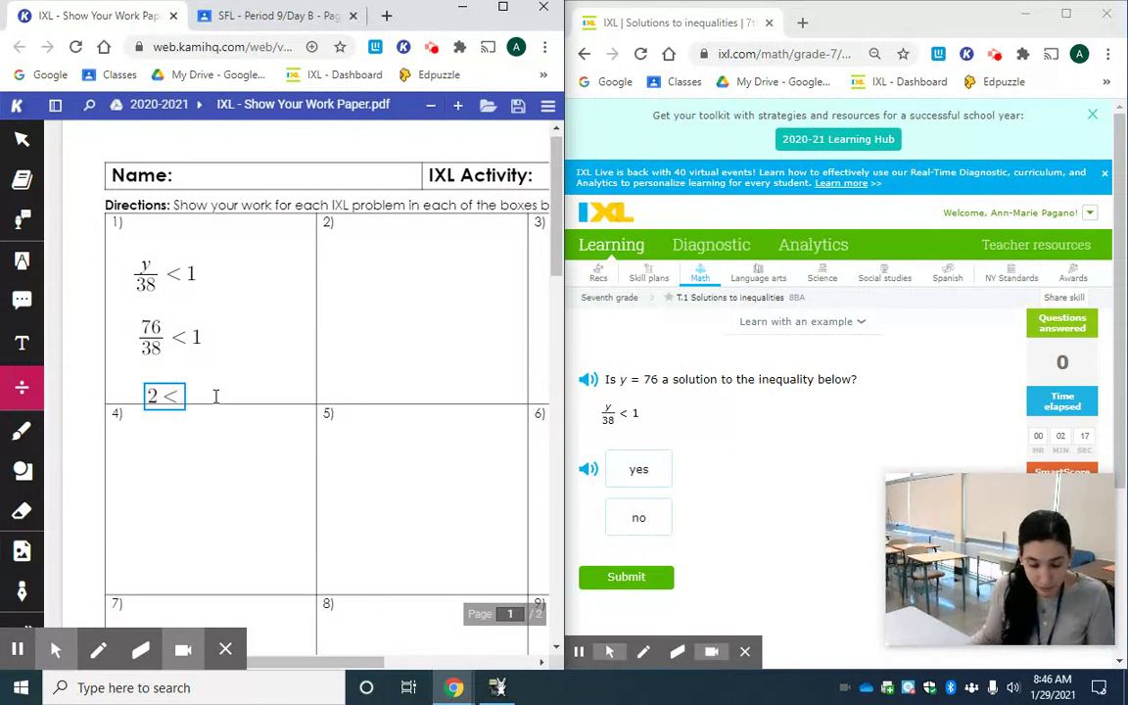
{"action": "type", "text": "1"}
{"action": "left_click", "coordinate": [172, 393]}
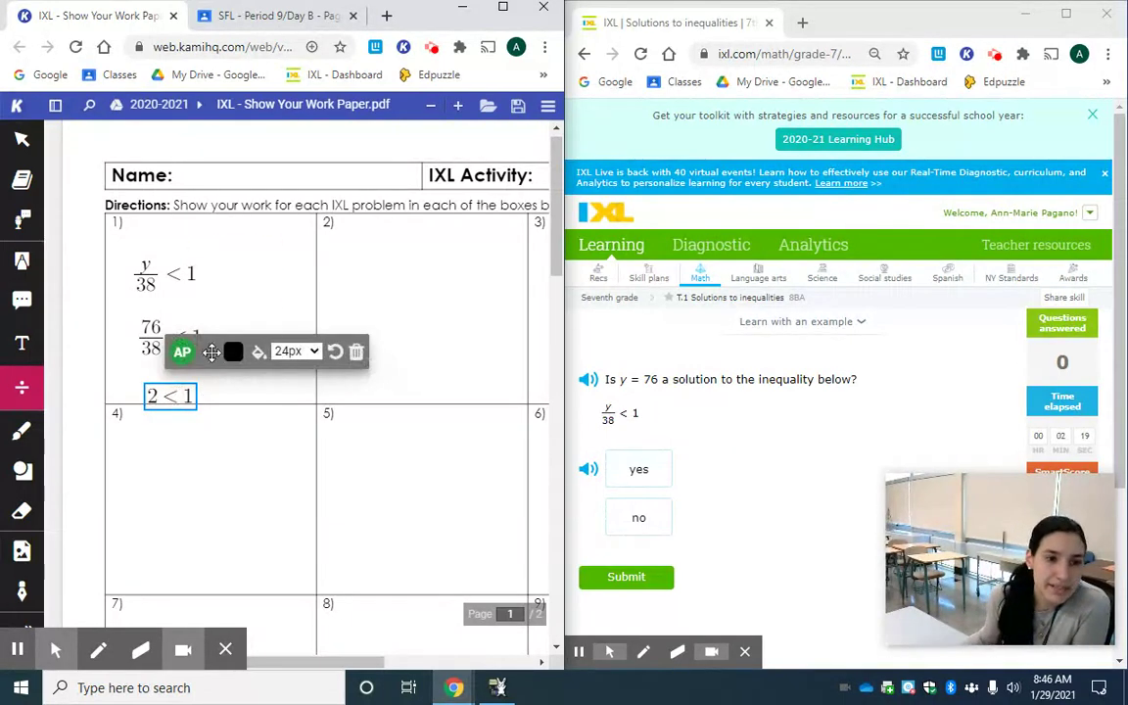
{"action": "left_click_drag", "start_coordinate": [211, 352], "coordinate": [208, 332]}
{"action": "left_click", "coordinate": [258, 399]}
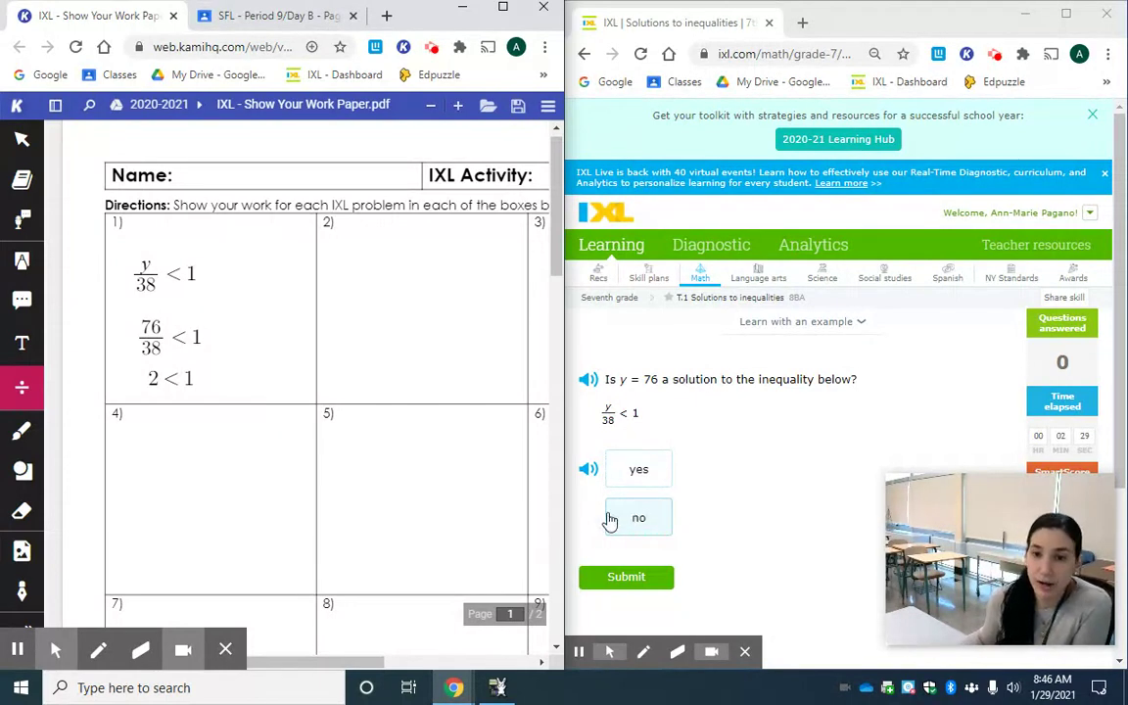
- Answer no to the IXL question about y = 76 and submit it
{"action": "left_click", "coordinate": [626, 517]}
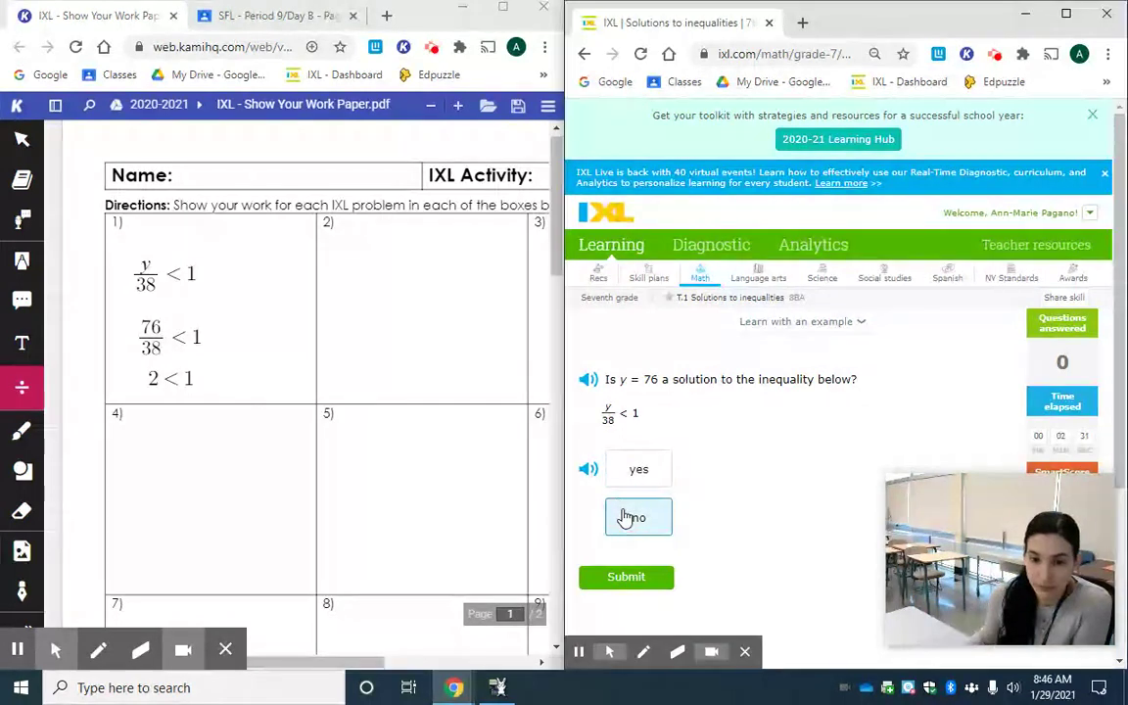
{"action": "left_click", "coordinate": [655, 579]}
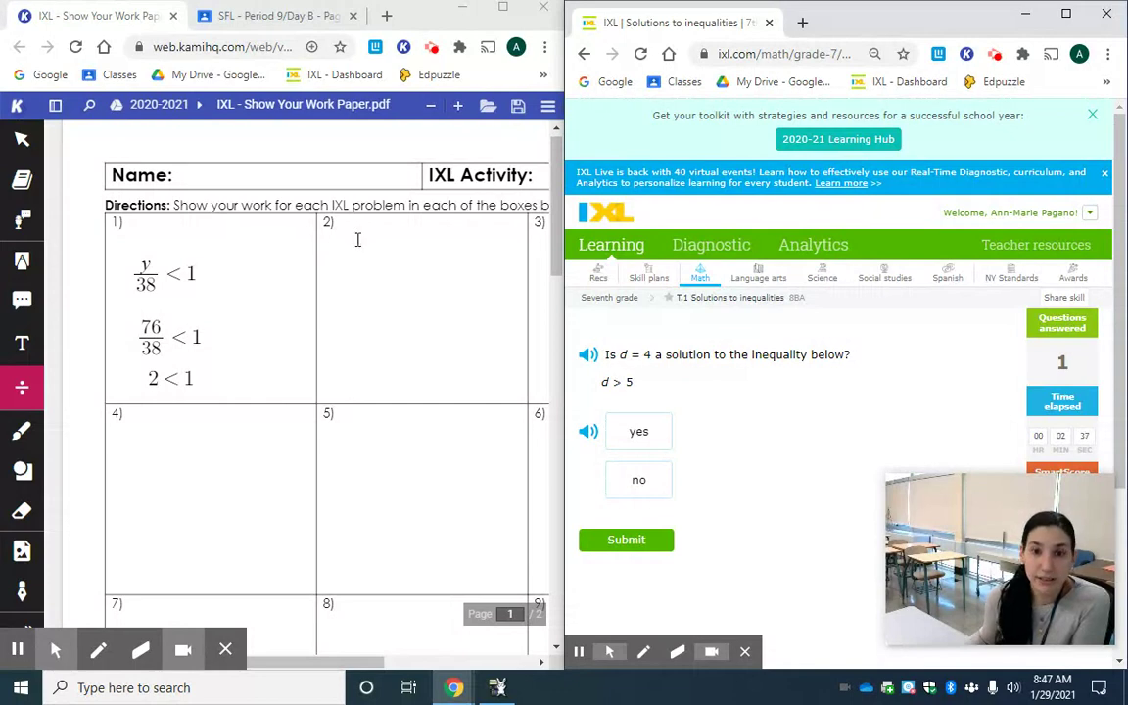
- Add the equation d > 5 to box 2 of the worksheet
{"action": "left_click", "coordinate": [361, 257]}
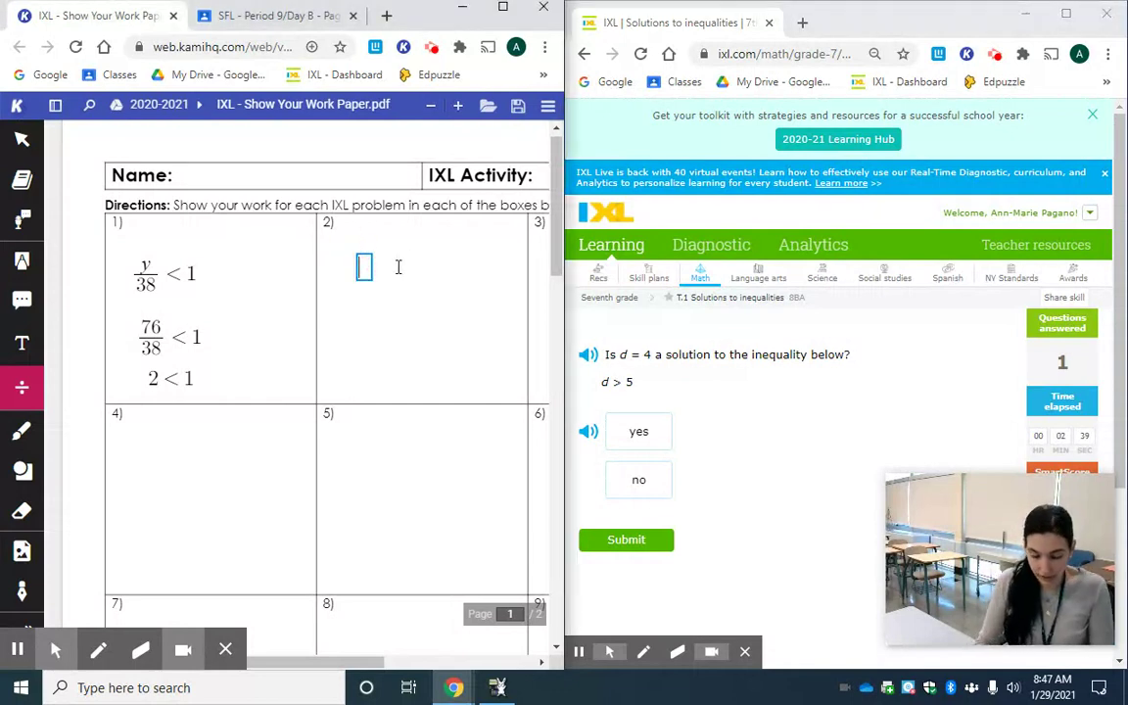
{"action": "type", "text": "d > "}
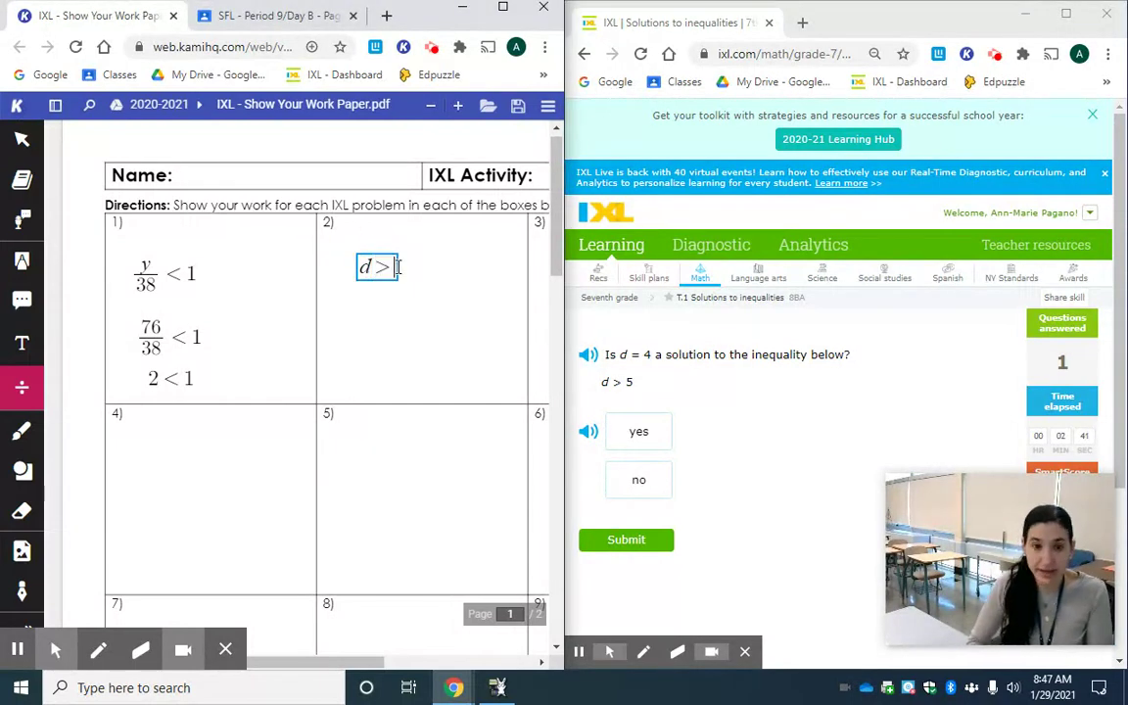
{"action": "type", "text": "5"}
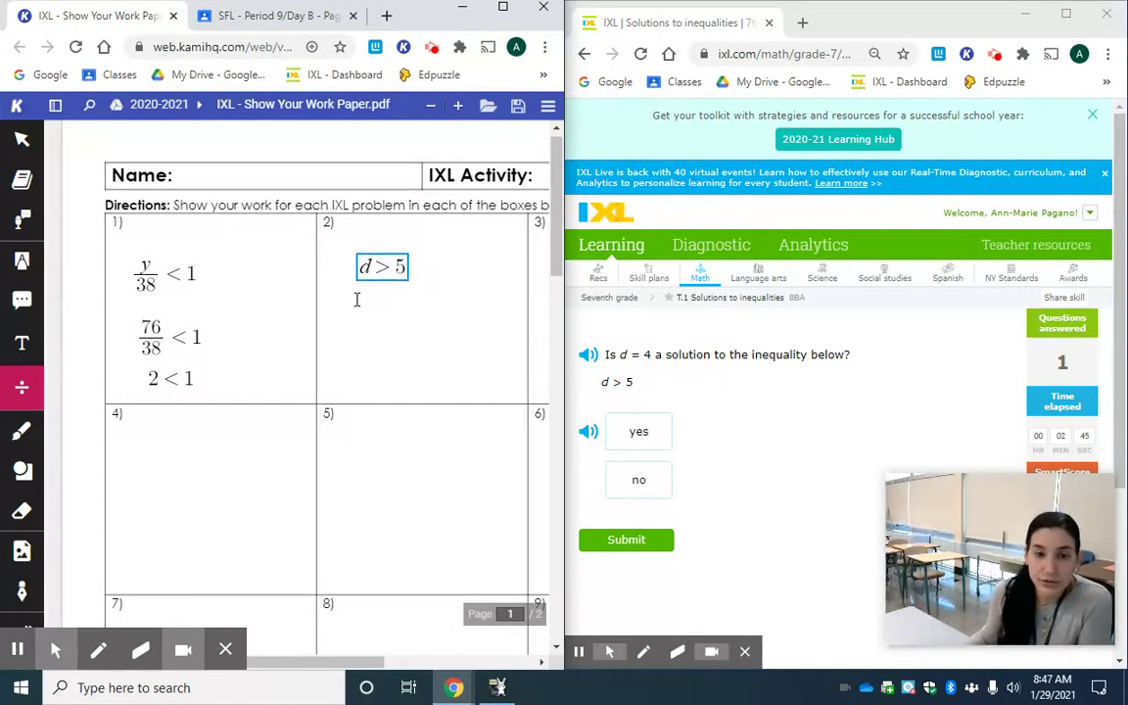
- Add the substituted inequality 4 > 5 as a second equation below d > 5 in box 2
{"action": "left_click", "coordinate": [356, 299]}
{"action": "left_click", "coordinate": [363, 299]}
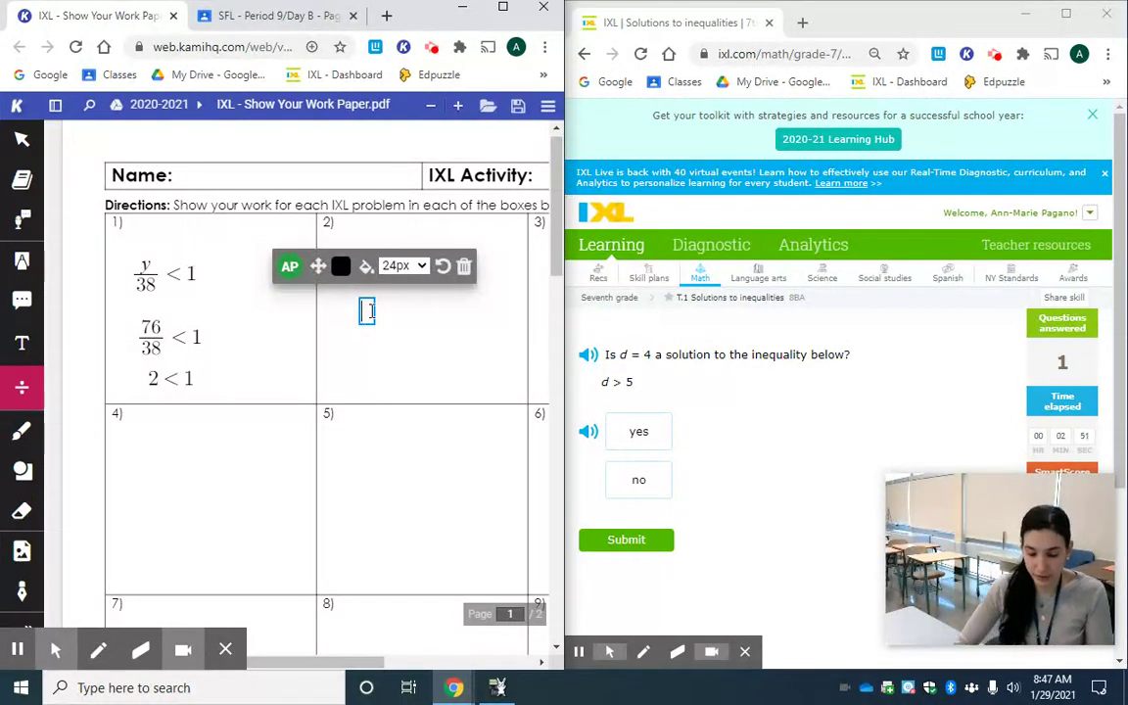
{"action": "type", "text": "4 "}
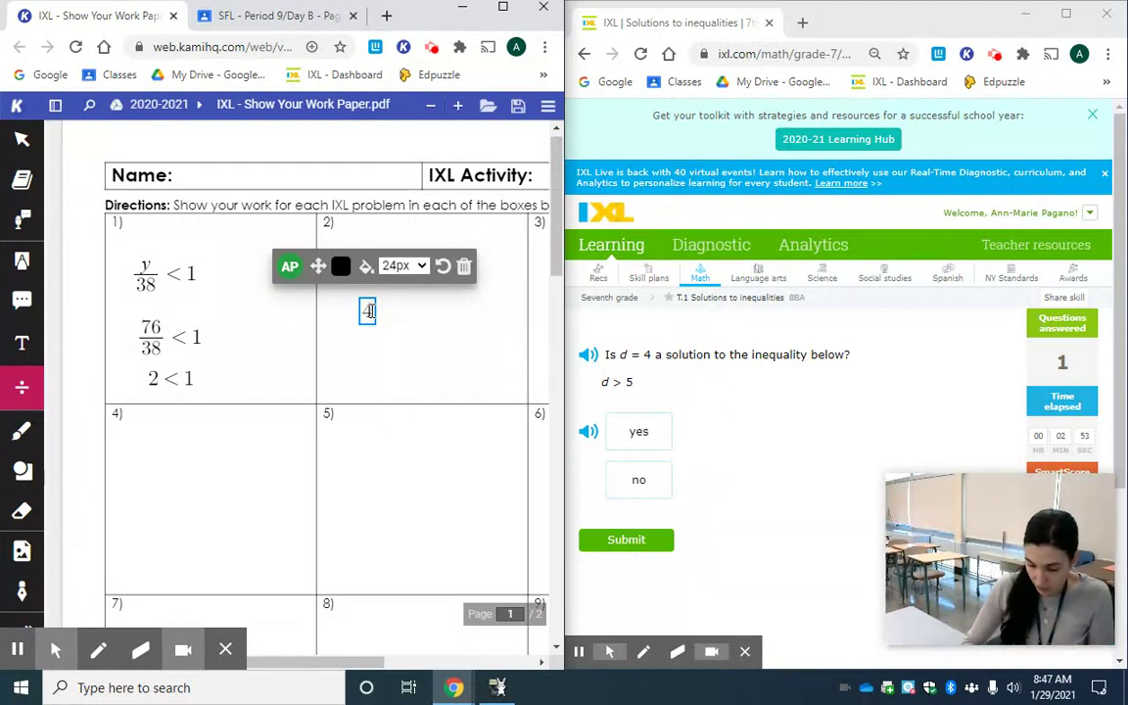
{"action": "type", "text": "> 5"}
{"action": "left_click", "coordinate": [418, 395]}
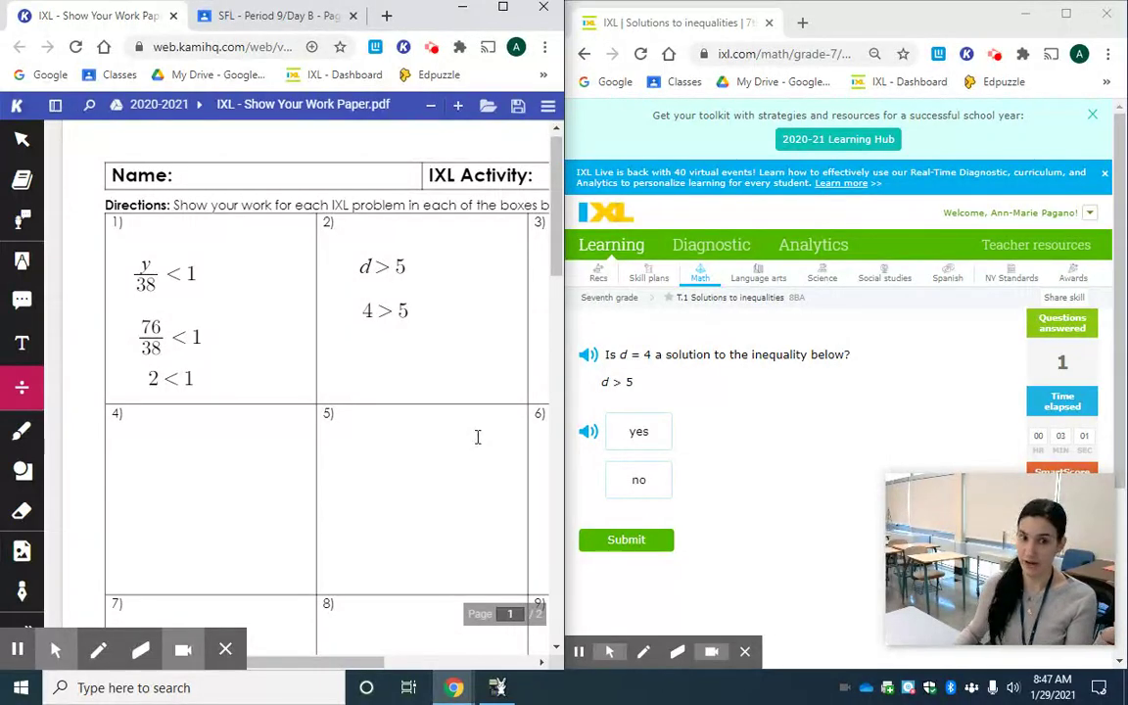
- Answer no to the IXL question about d = 4 and submit it
{"action": "left_click", "coordinate": [634, 486]}
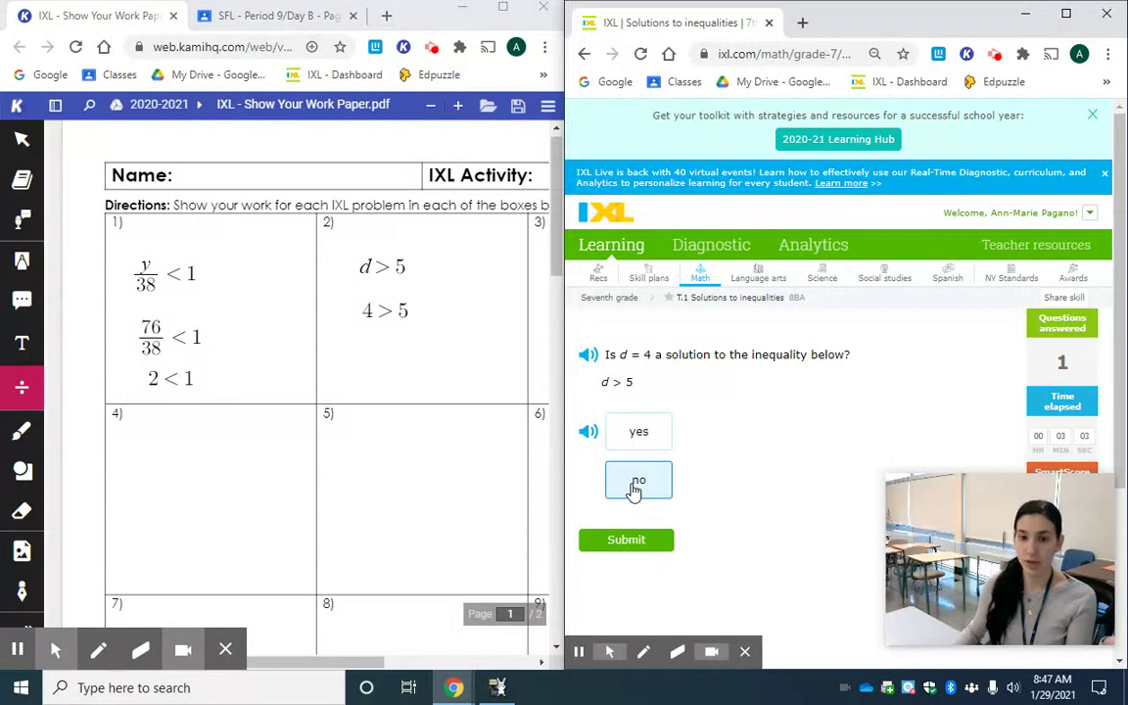
{"action": "left_click", "coordinate": [627, 541]}
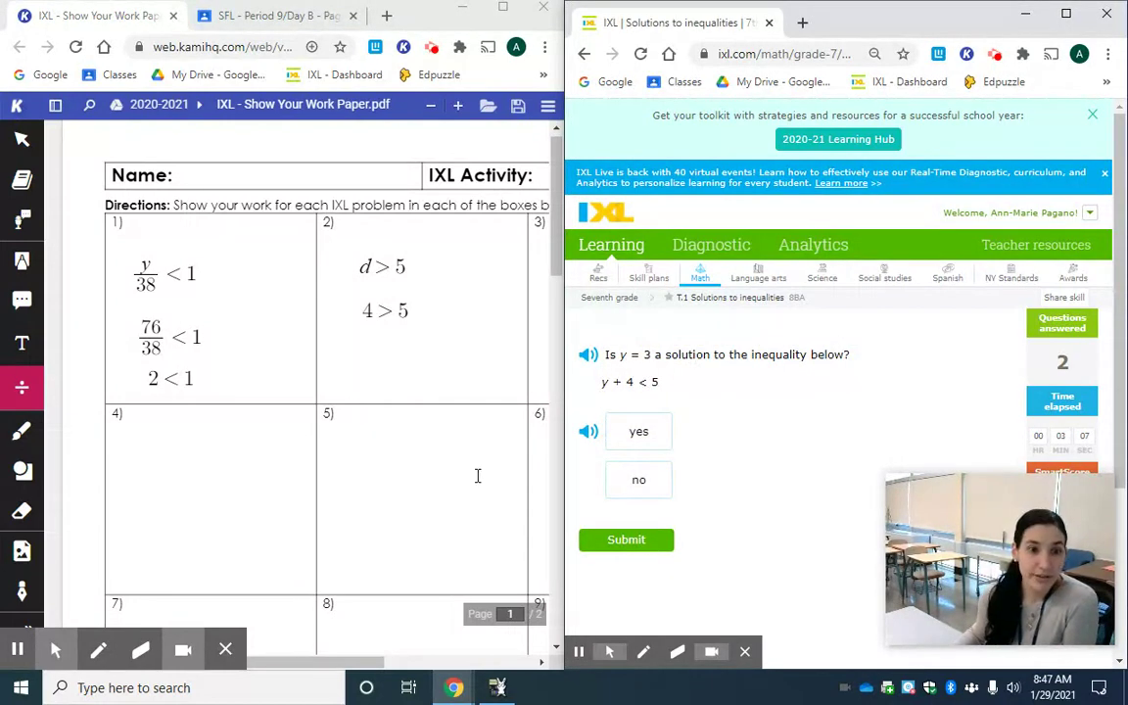
- Add the equation y + 4 < 5 near the top of box 3 on the worksheet
{"action": "left_click_drag", "start_coordinate": [327, 661], "coordinate": [390, 661]}
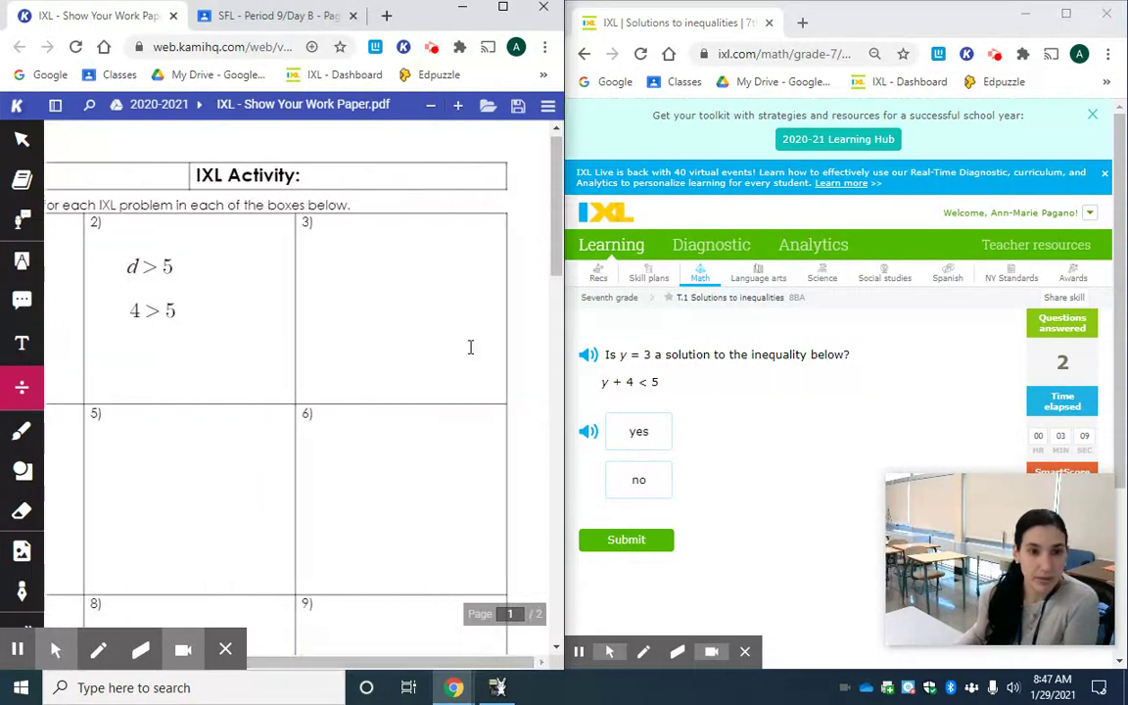
{"action": "left_click", "coordinate": [329, 242]}
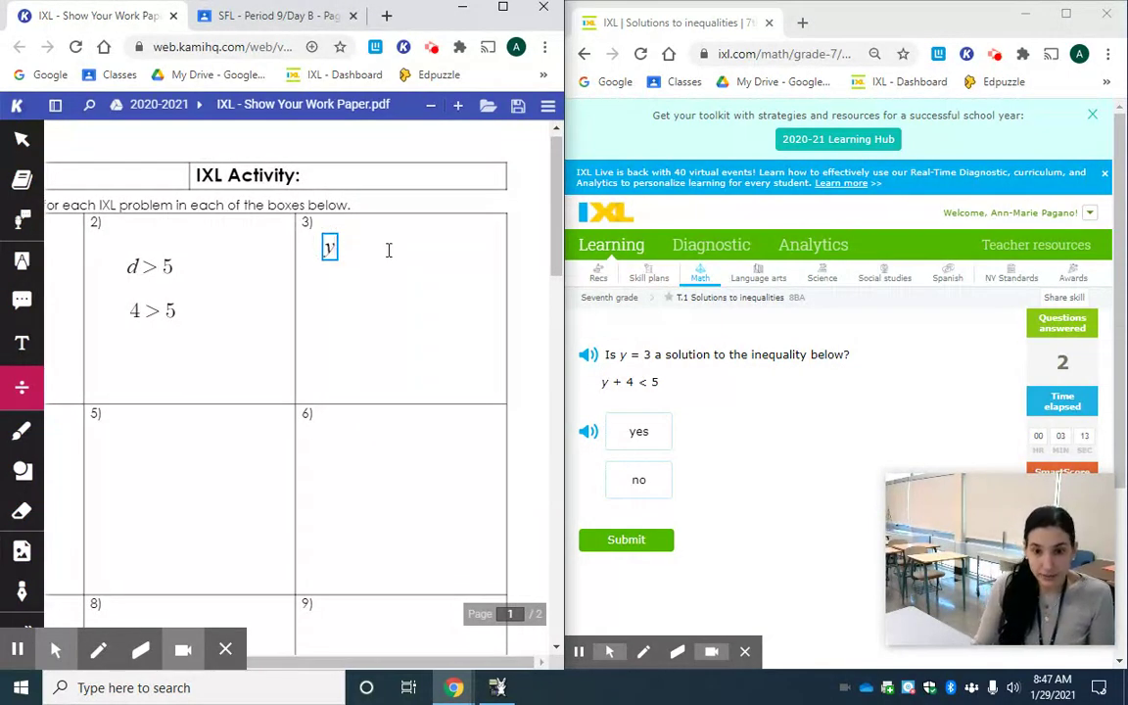
{"action": "type", "text": "y + 4"}
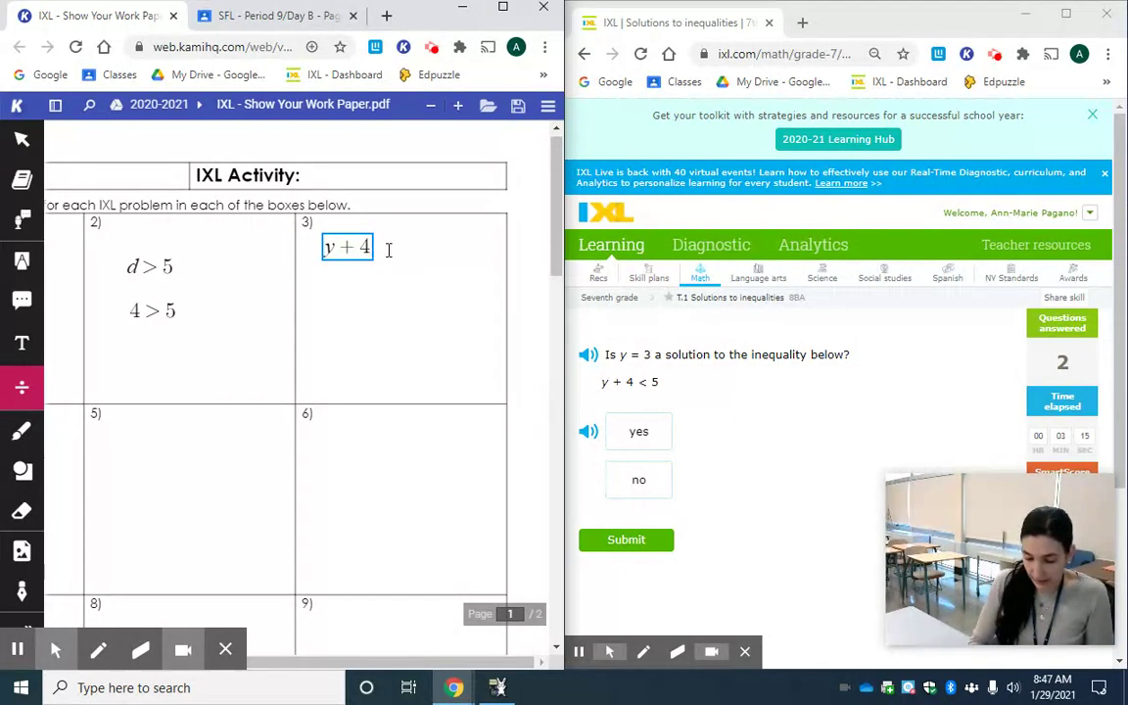
{"action": "type", "text": " < 5"}
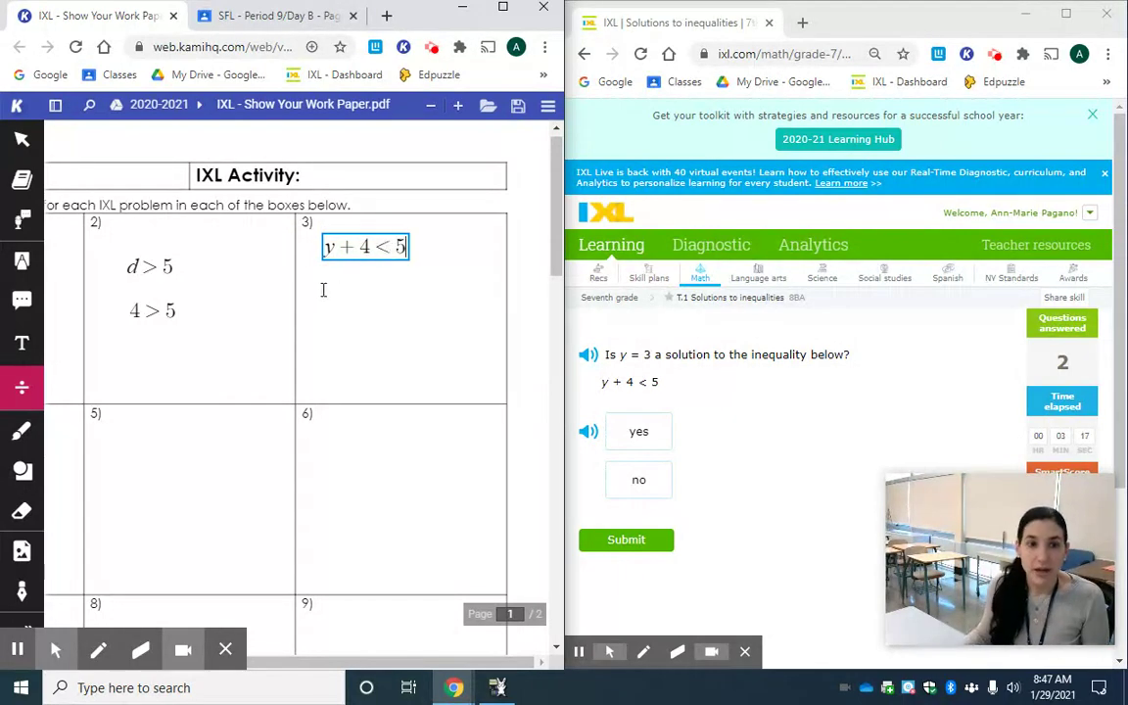
{"action": "left_click", "coordinate": [320, 289]}
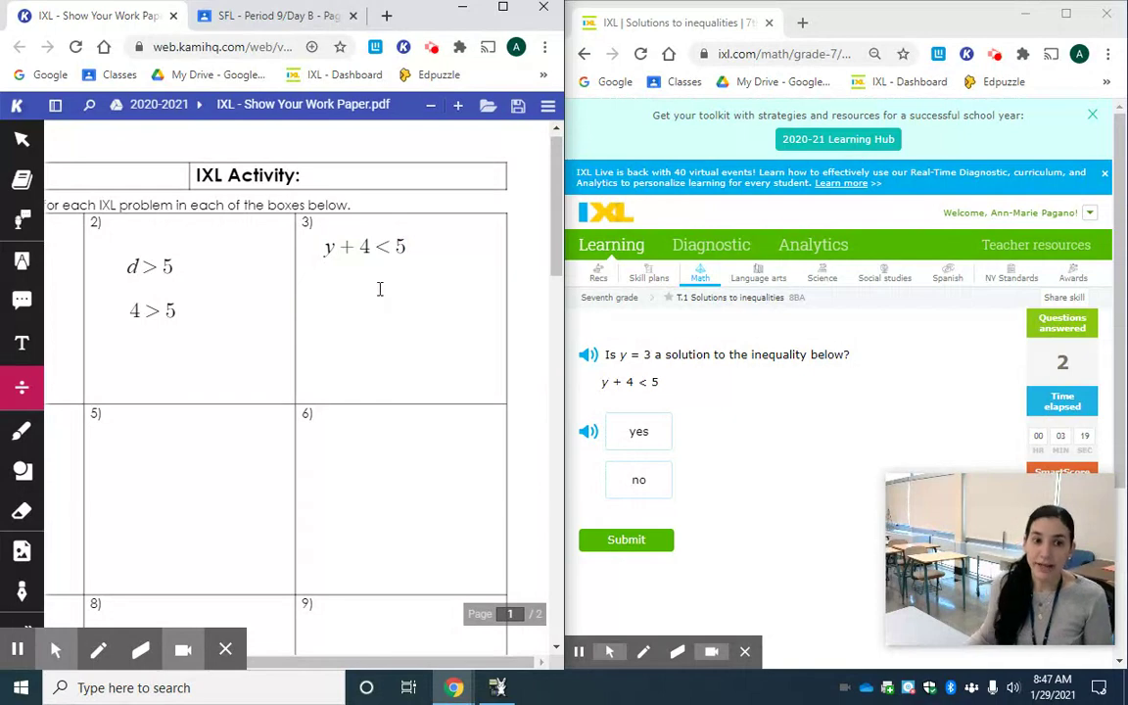
- Add the substituted inequality 3 + 4 < 5 as a second equation below y + 4 < 5 in box 3
{"action": "left_click", "coordinate": [322, 291]}
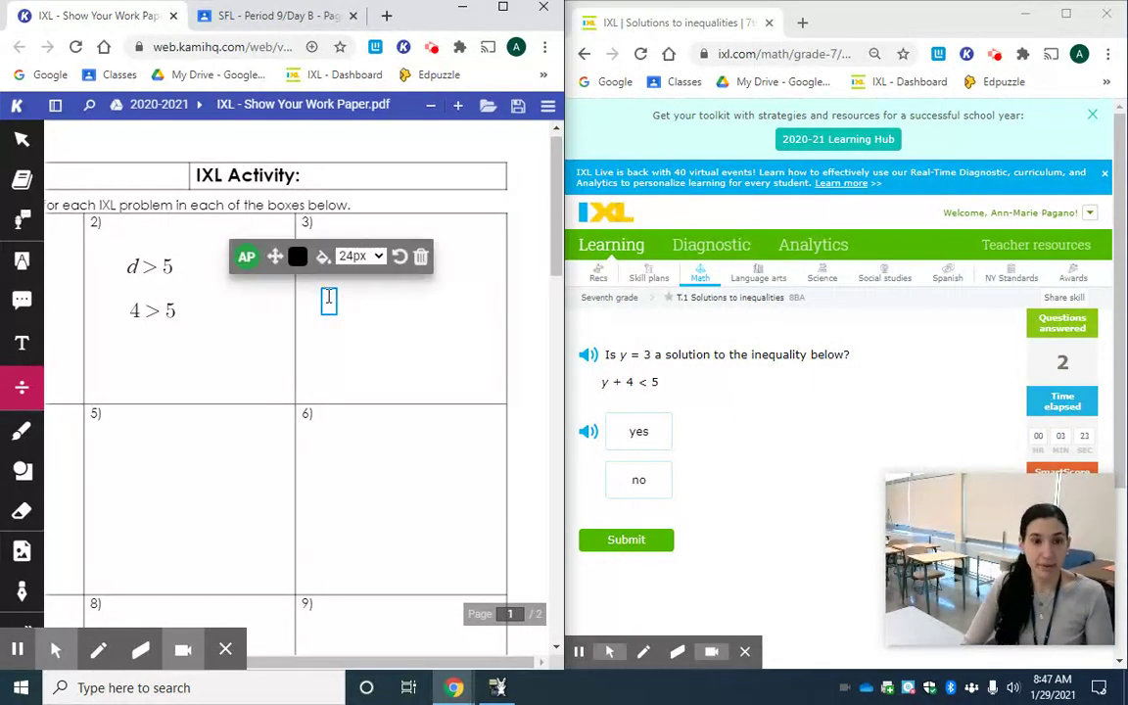
{"action": "type", "text": "3 + 4 "}
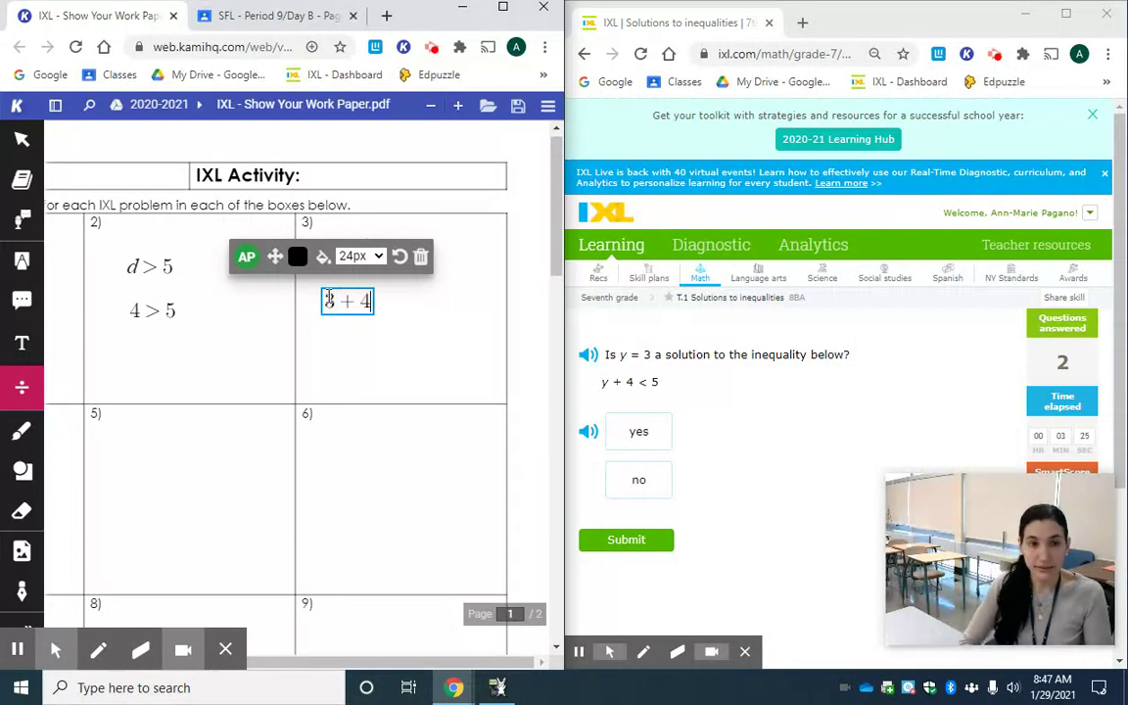
{"action": "type", "text": "< 5"}
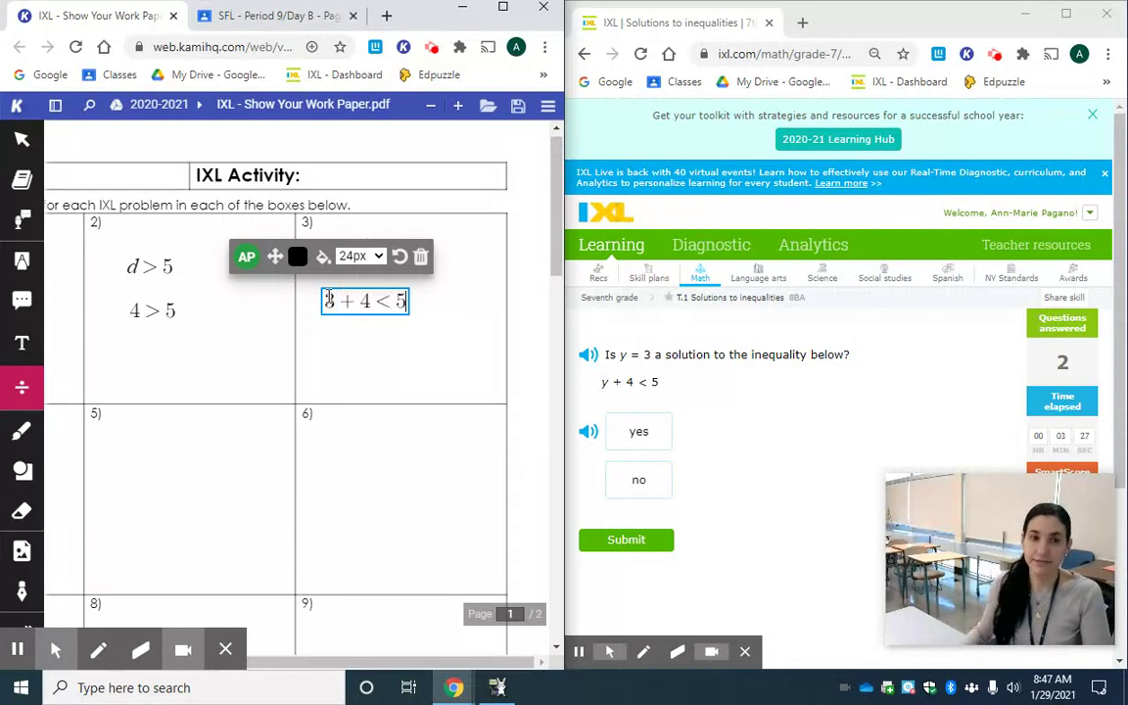
{"action": "left_click", "coordinate": [317, 342]}
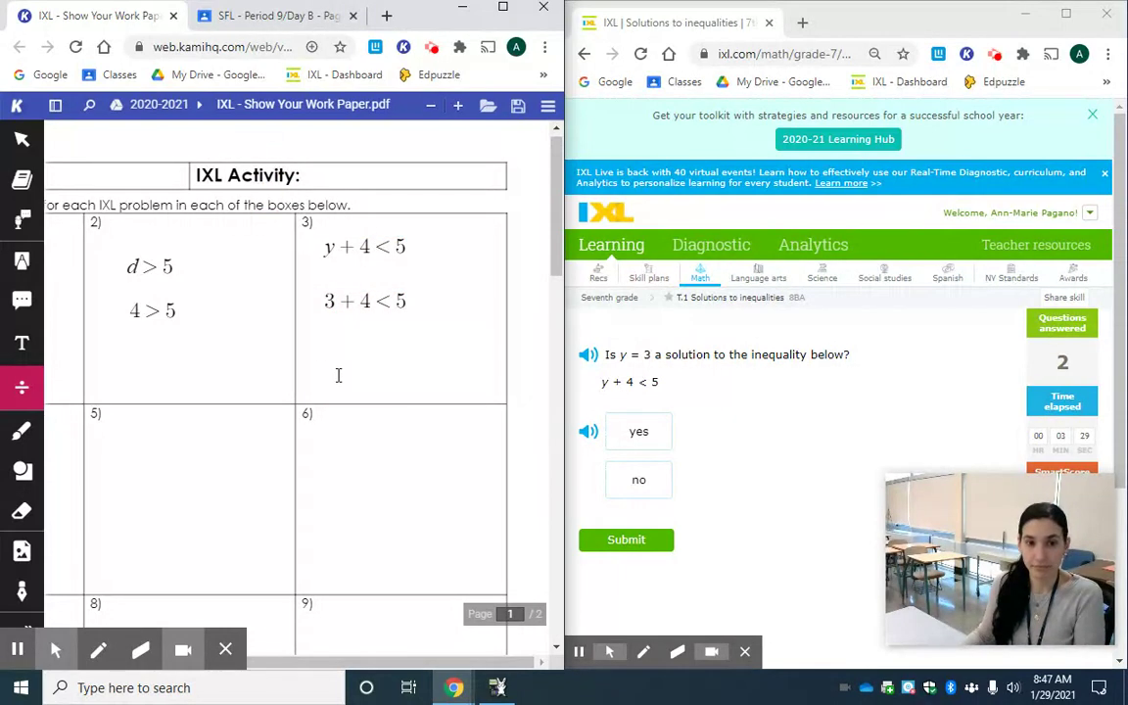
- Mark the substituted 3 in box 3 with a blue box highlight, then return to the equation tool
{"action": "left_click", "coordinate": [21, 260]}
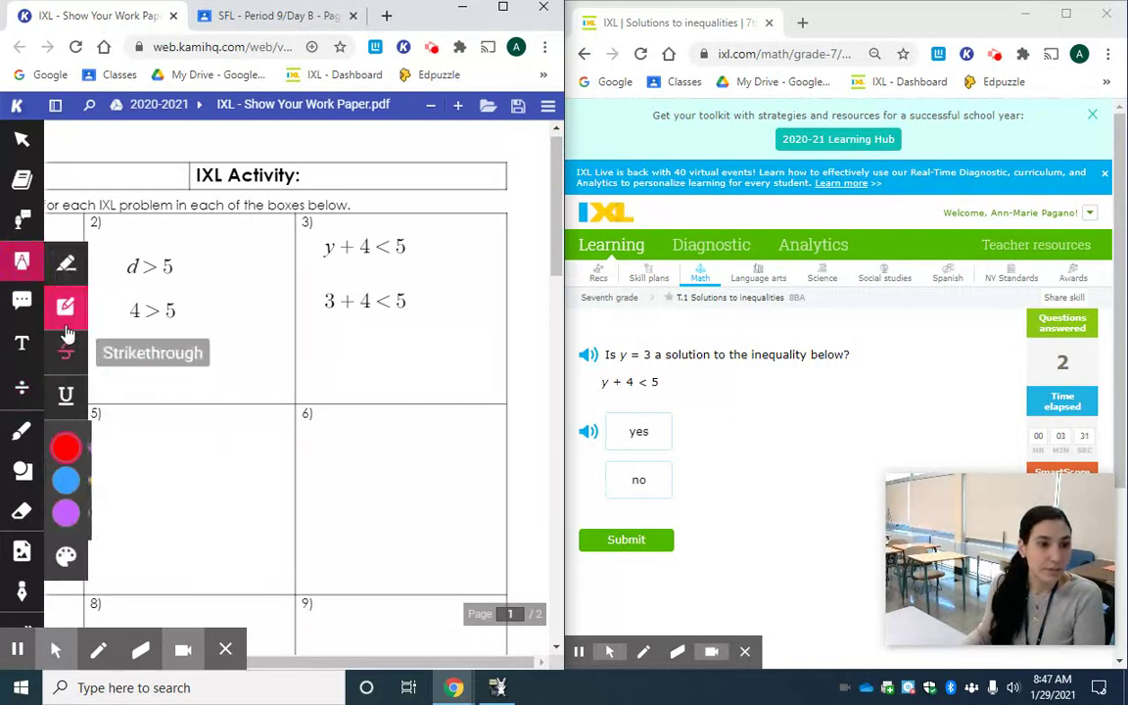
{"action": "left_click", "coordinate": [67, 482]}
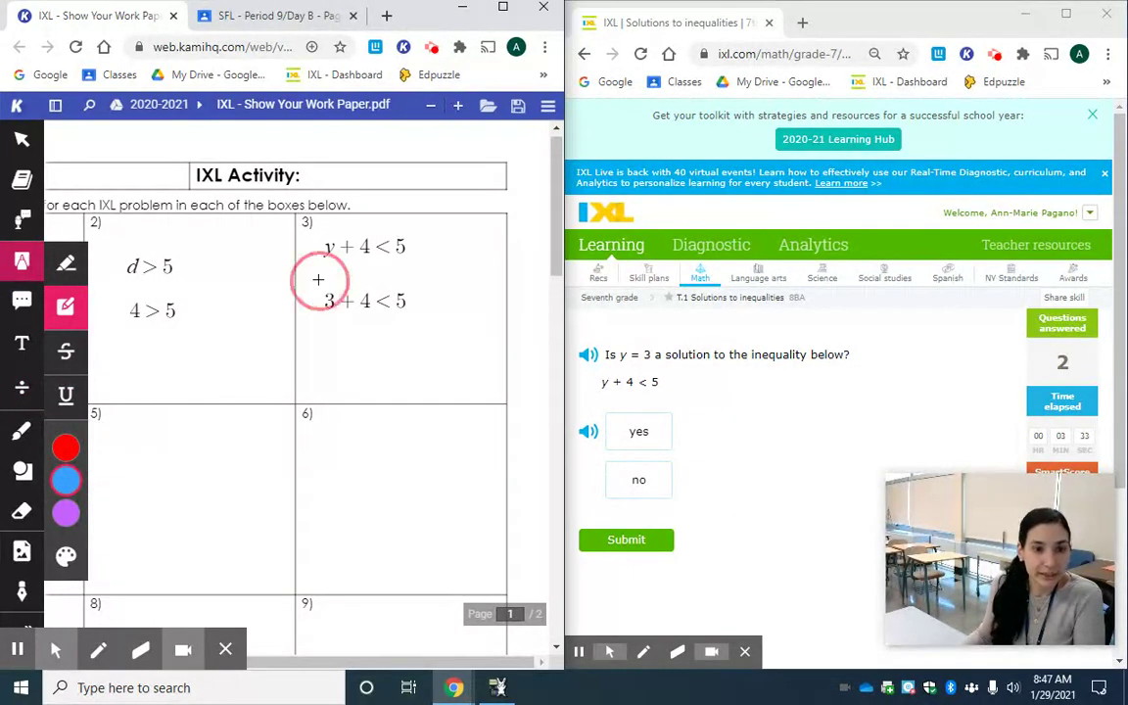
{"action": "left_click_drag", "start_coordinate": [321, 286], "coordinate": [340, 324]}
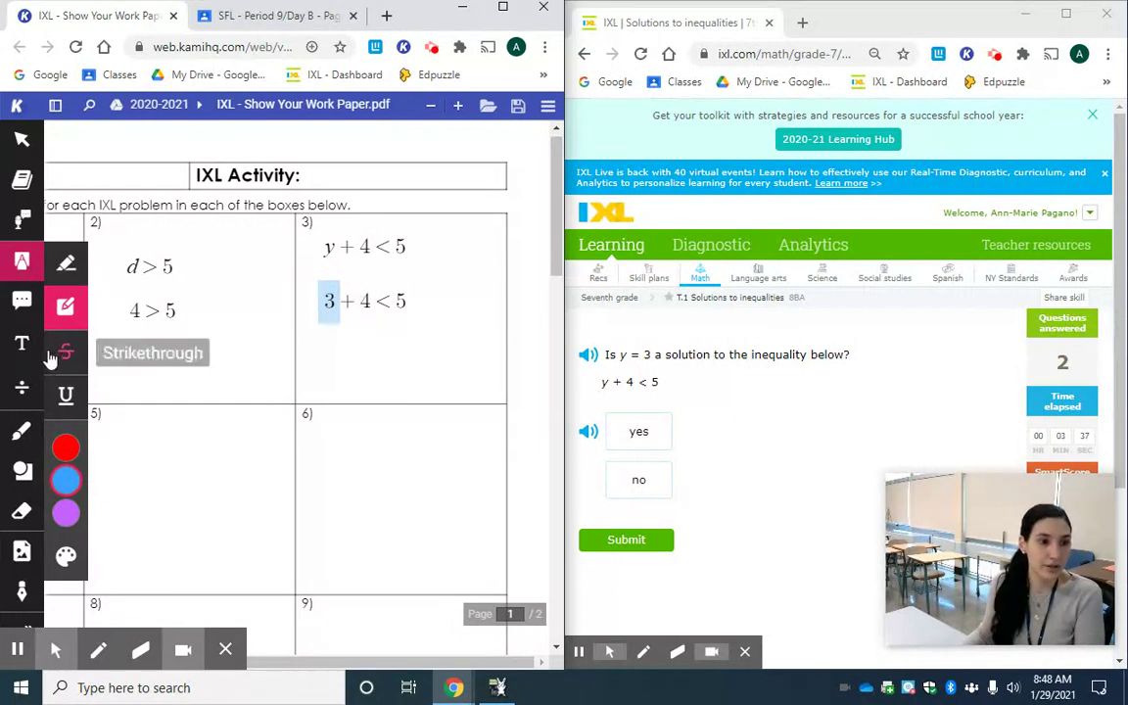
{"action": "left_click", "coordinate": [20, 392]}
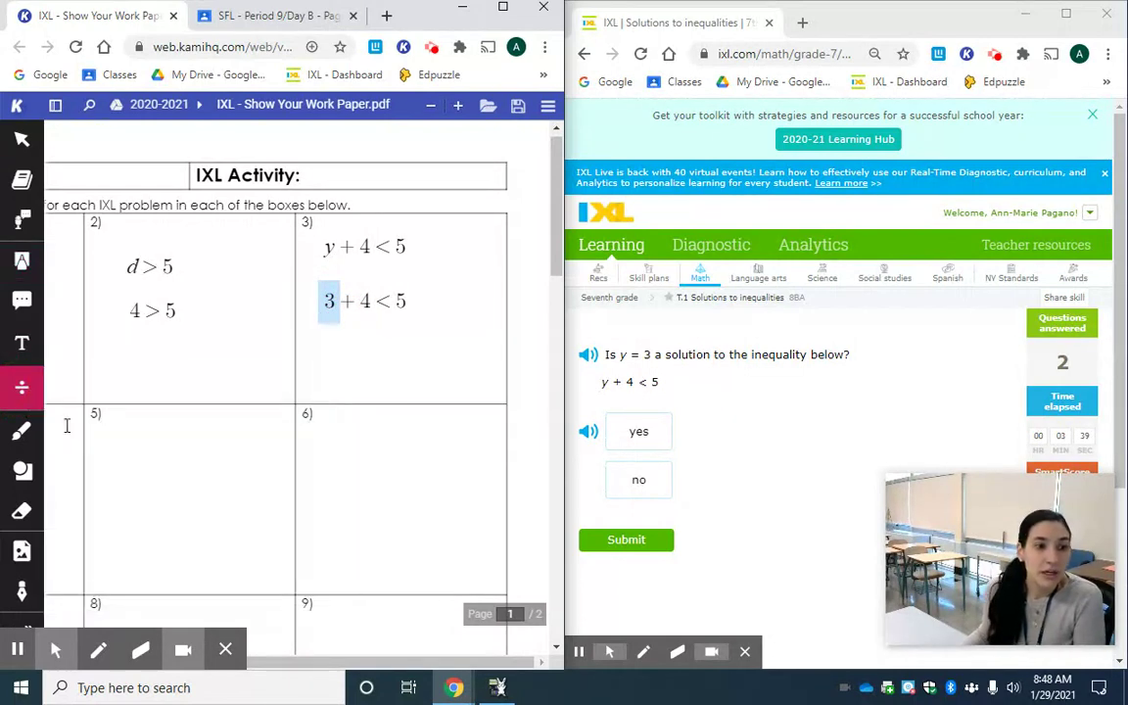
- Switch to the Wabbitemu TI-84 calculator, calculate 3+4, and minimize the calculator
{"action": "left_click", "coordinate": [497, 688]}
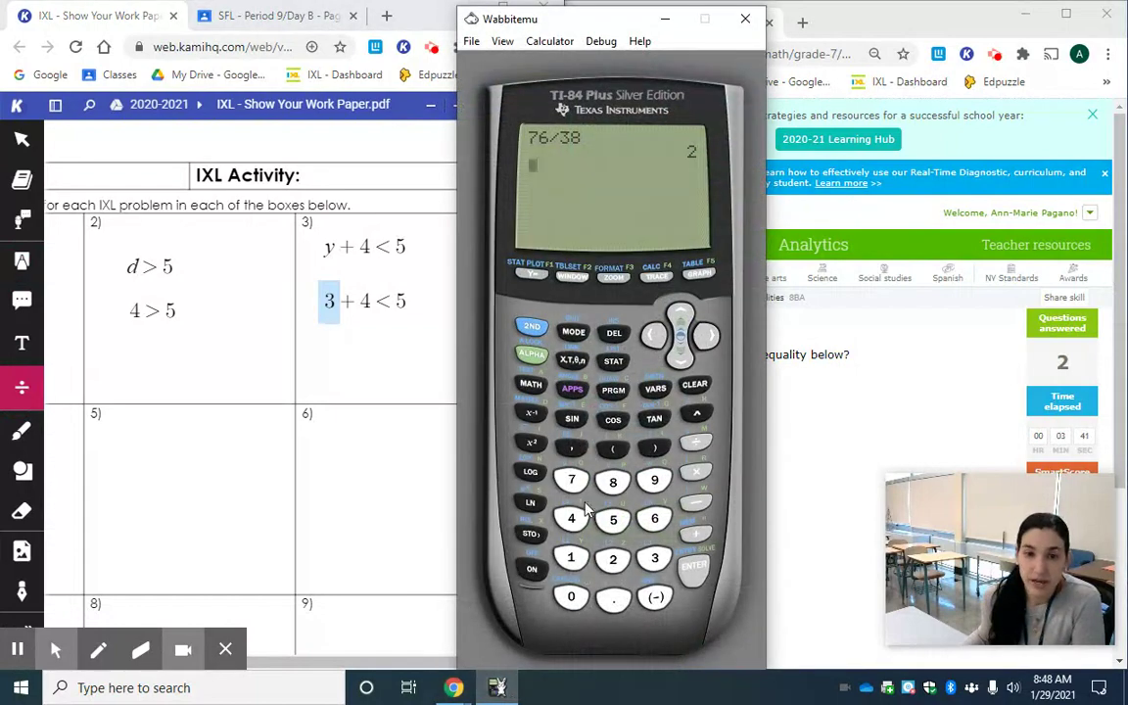
{"action": "left_click", "coordinate": [654, 560]}
{"action": "type", "text": "+"}
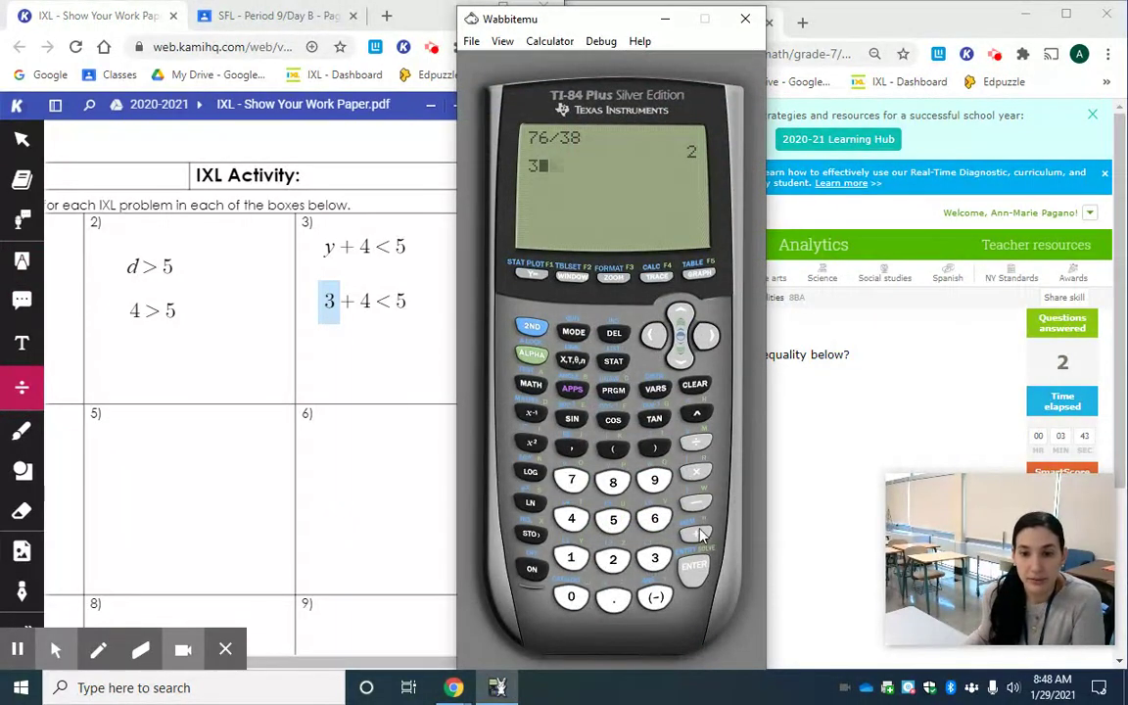
{"action": "type", "text": "4"}
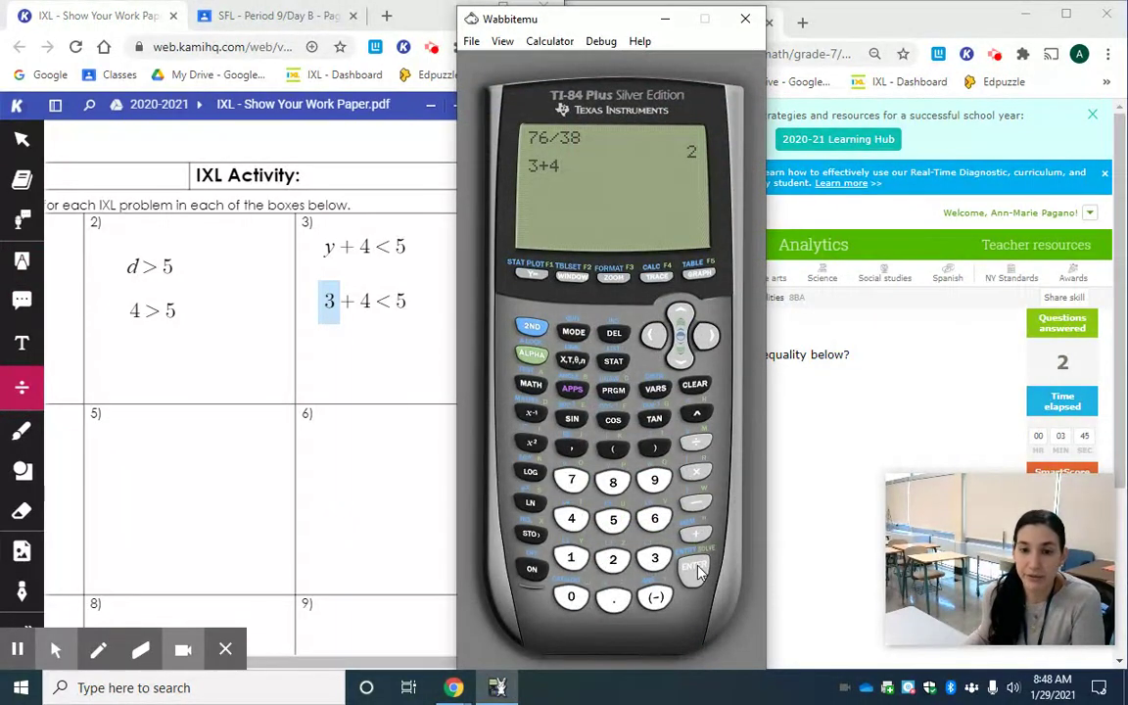
{"action": "left_click", "coordinate": [695, 570]}
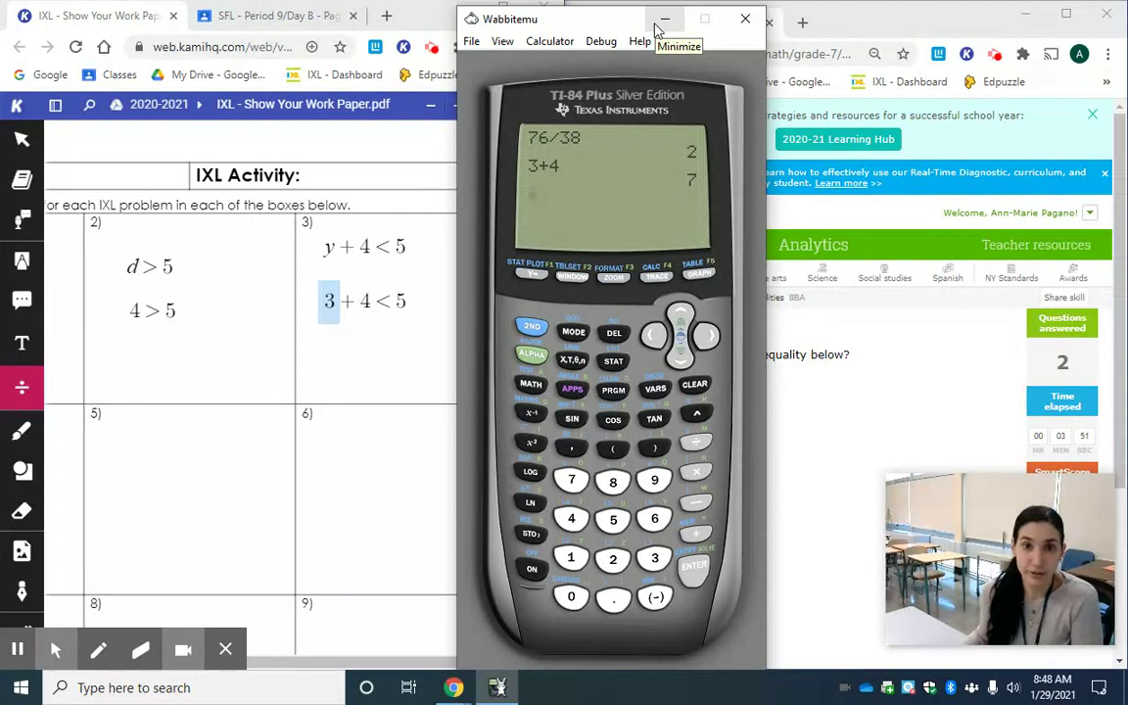
{"action": "left_click", "coordinate": [664, 19]}
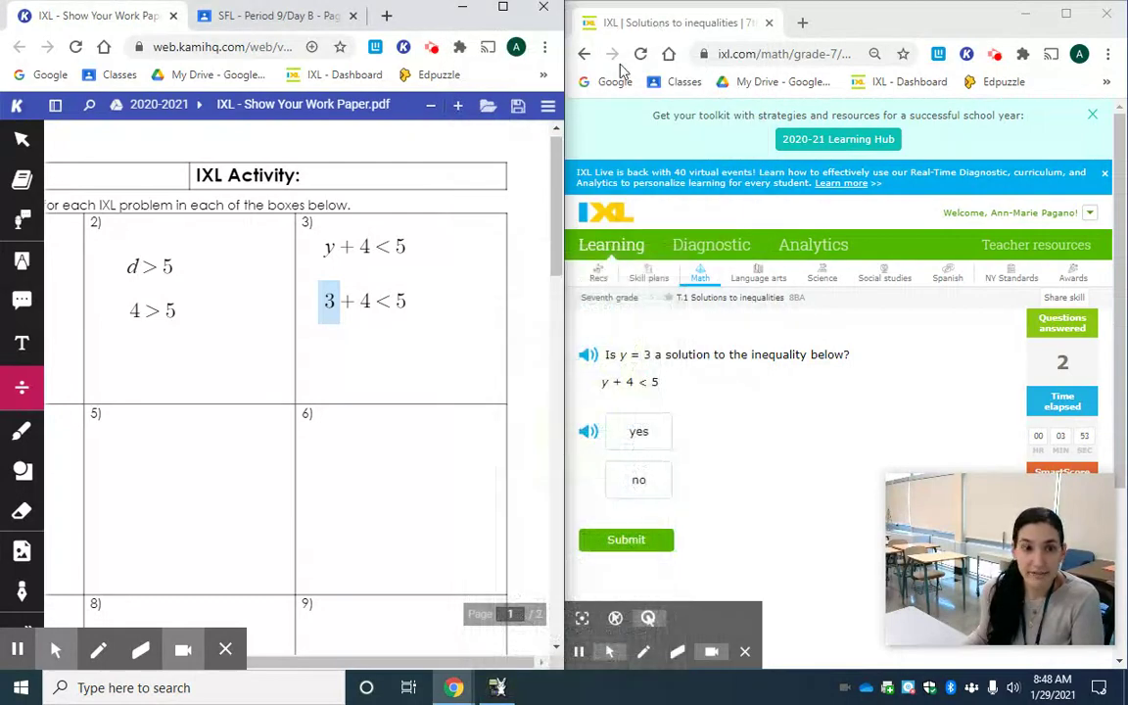
- Add the simplified inequality 7 < 5 as a third equation below 3 + 4 < 5 in box 3
{"action": "left_click", "coordinate": [336, 356]}
{"action": "type", "text": "7 "}
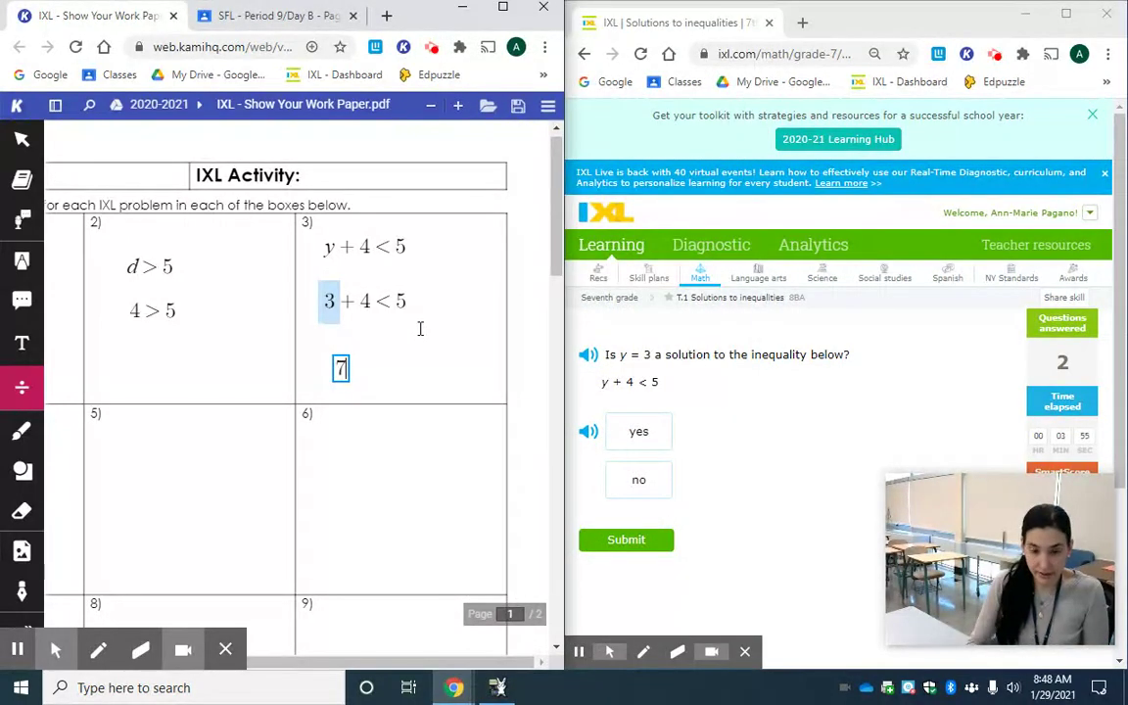
{"action": "type", "text": "< 5"}
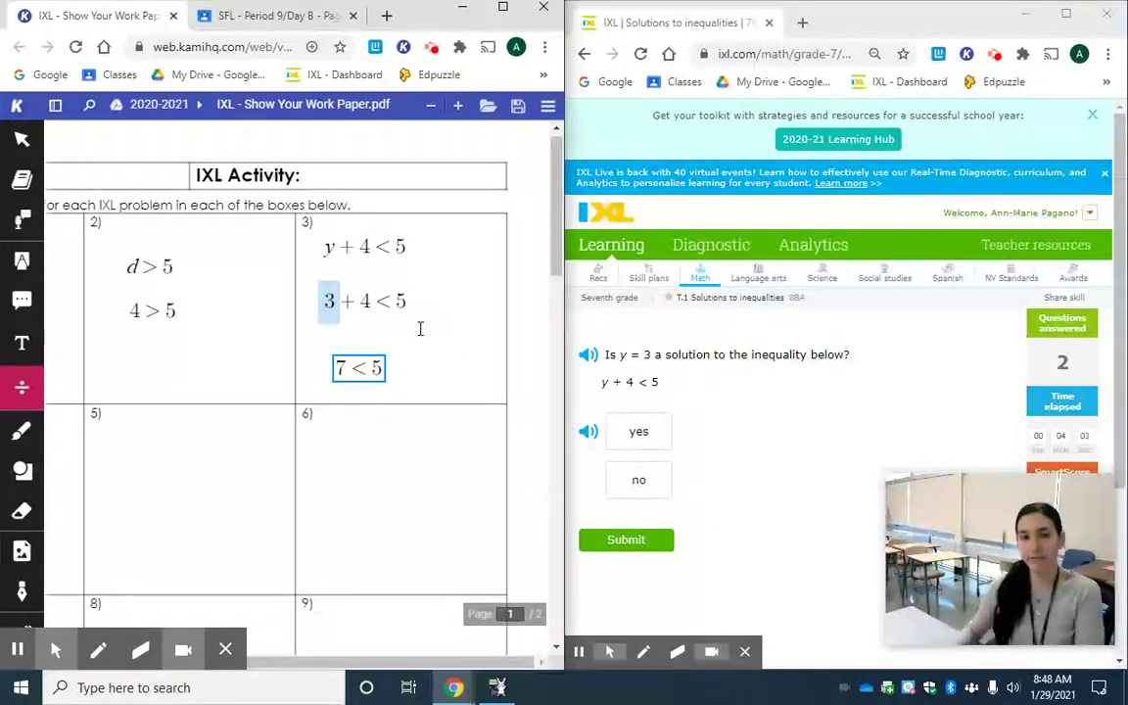
- Answer no to whether y = 3 is a solution to y + 4 < 5 and submit it
{"action": "left_click", "coordinate": [469, 479]}
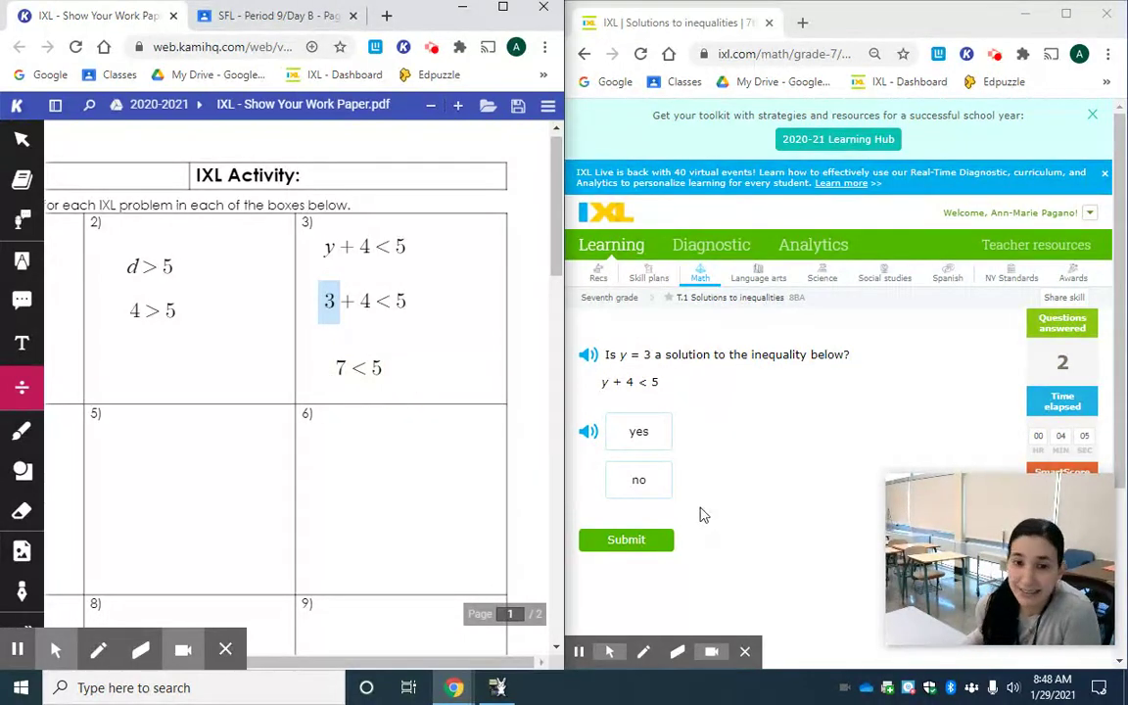
{"action": "left_click", "coordinate": [617, 479]}
{"action": "left_click", "coordinate": [622, 541]}
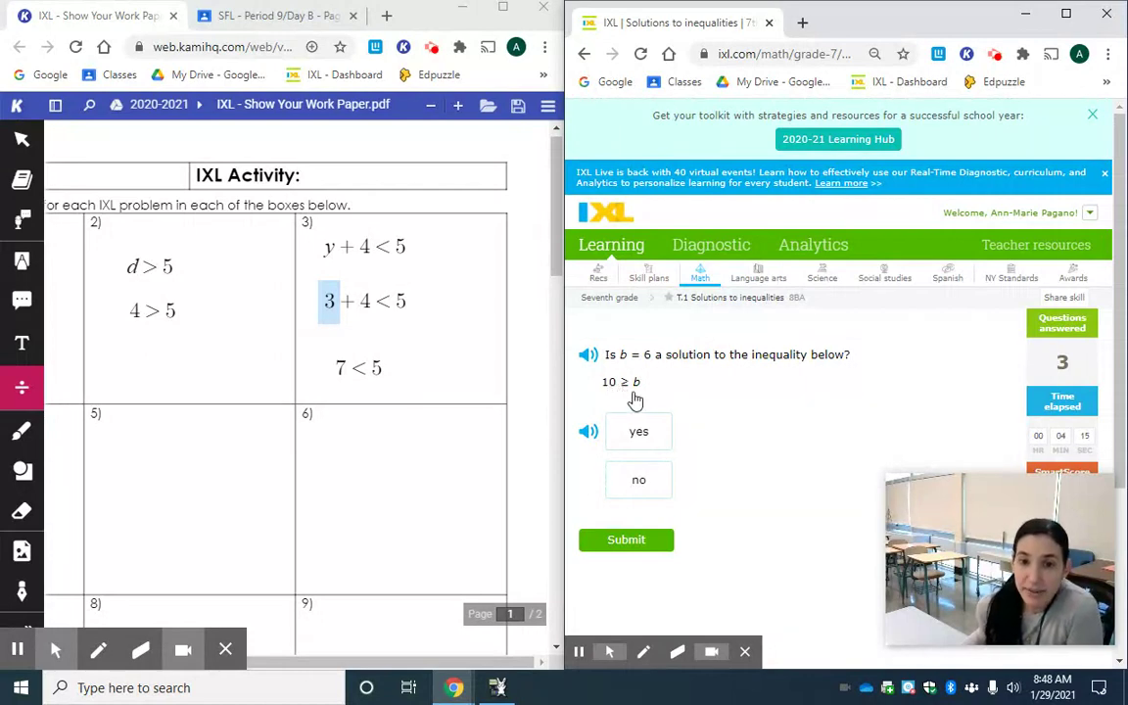
- Start the inequality in box 4 of the worksheet with an equation containing 10
{"action": "left_click", "coordinate": [439, 662]}
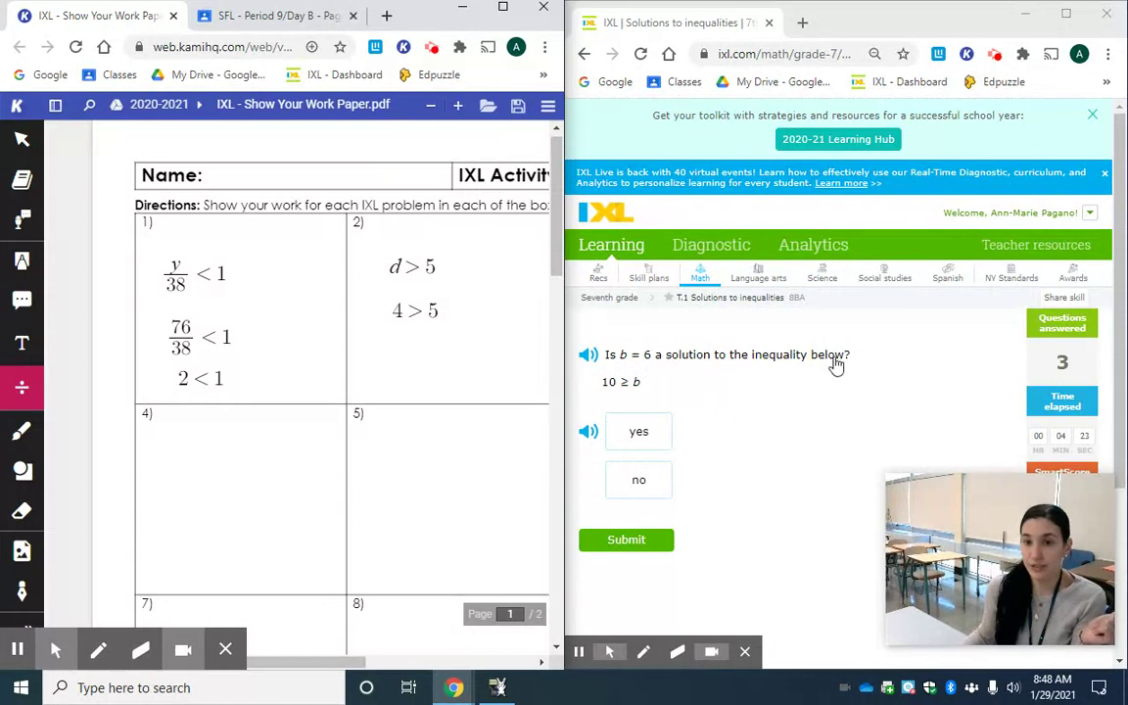
{"action": "left_click", "coordinate": [176, 444]}
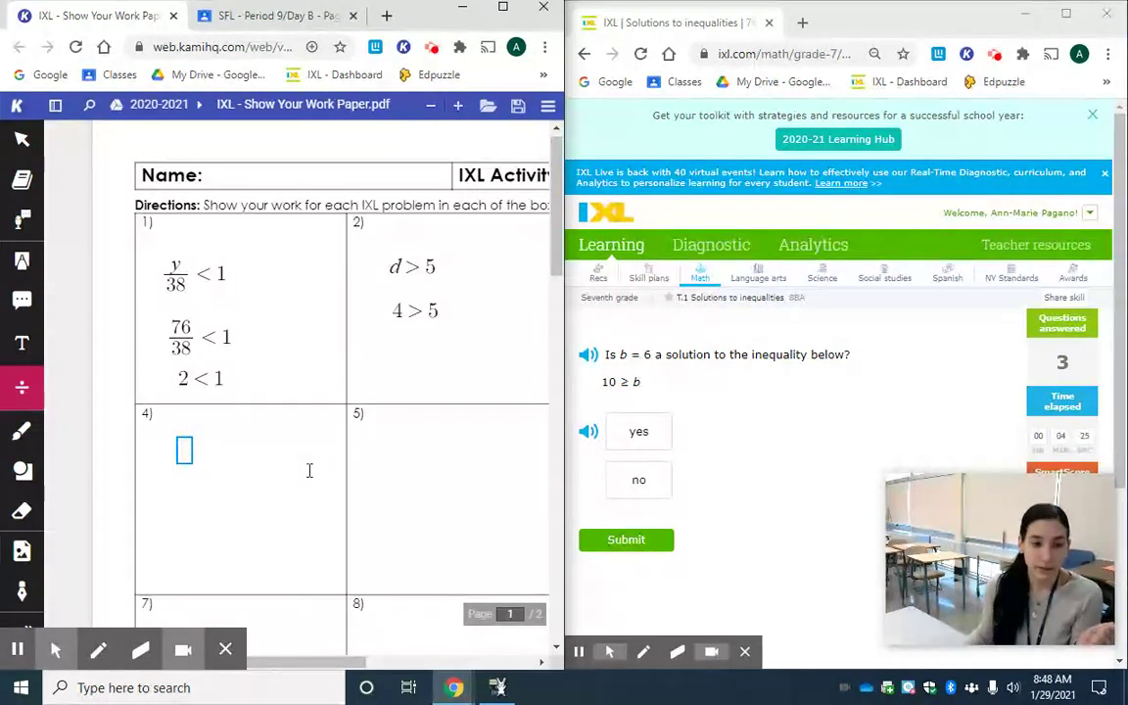
{"action": "type", "text": "10"}
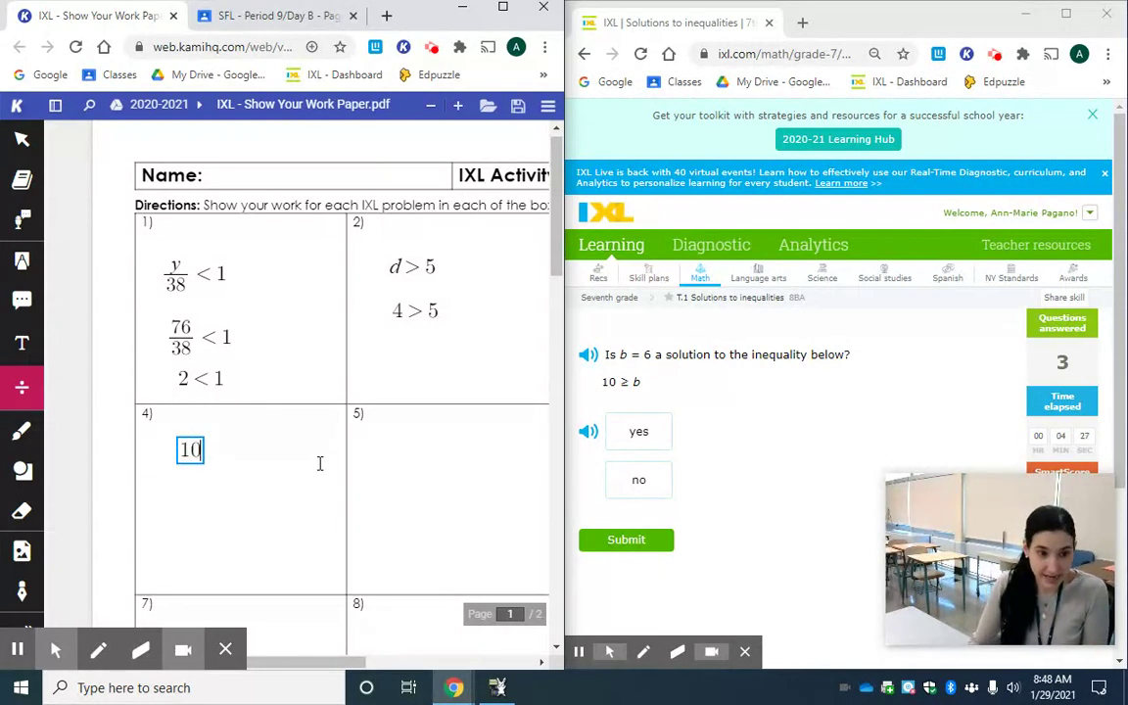
- Try to insert the ≥ symbol after the 10 in box 4 from the equation symbols
{"action": "left_click", "coordinate": [22, 386]}
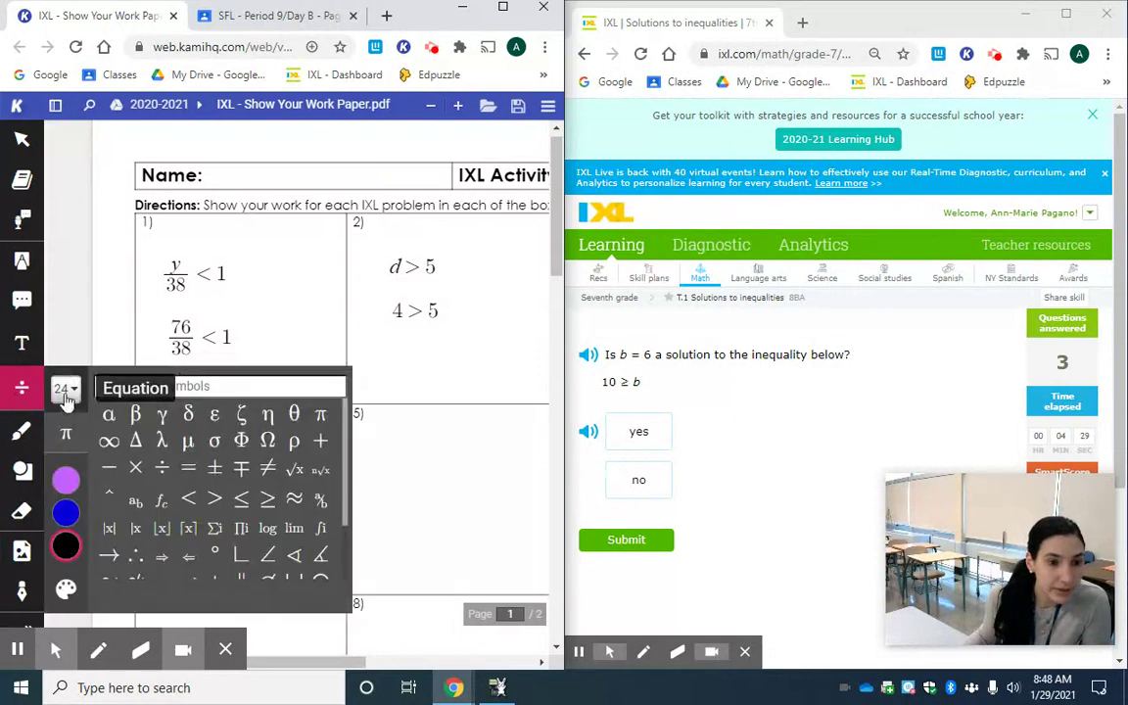
{"action": "left_click", "coordinate": [21, 387]}
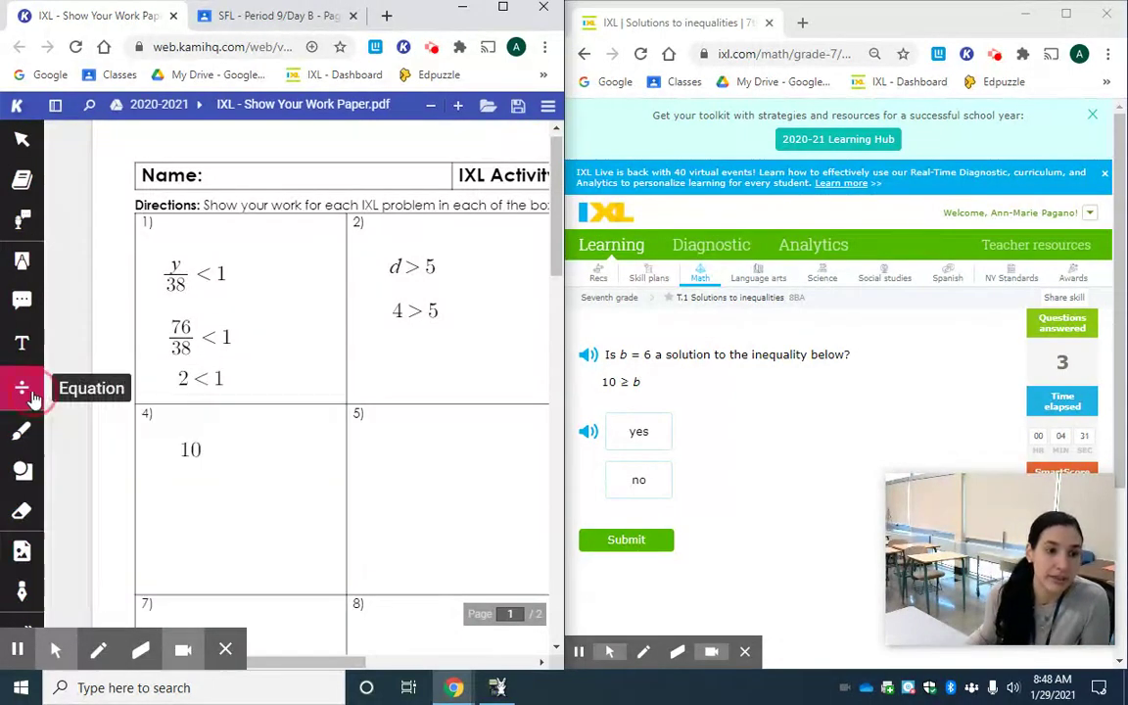
{"action": "left_click", "coordinate": [200, 451]}
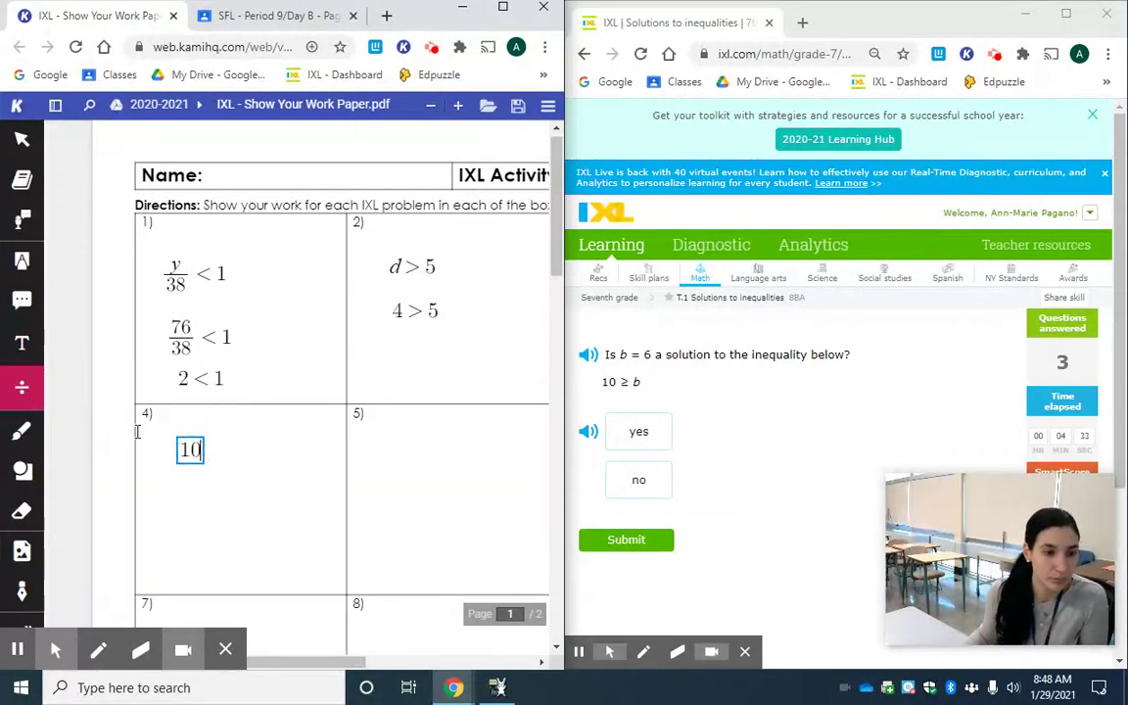
{"action": "left_click", "coordinate": [267, 529]}
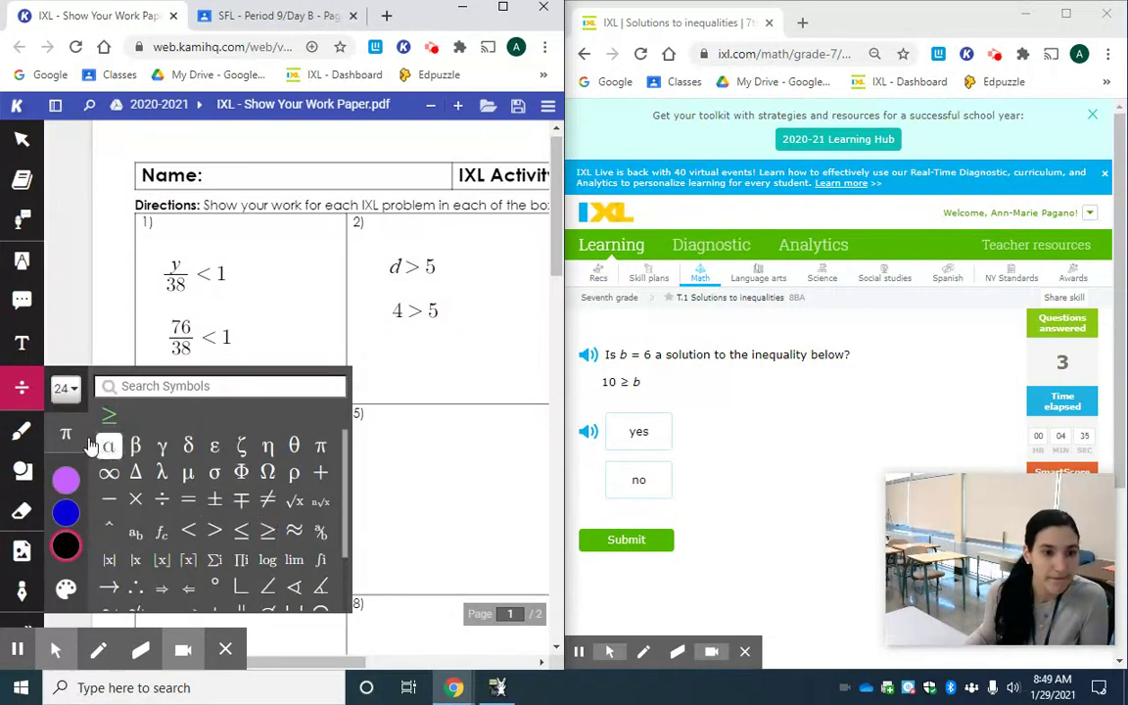
{"action": "left_click", "coordinate": [22, 387]}
{"action": "left_click", "coordinate": [192, 449]}
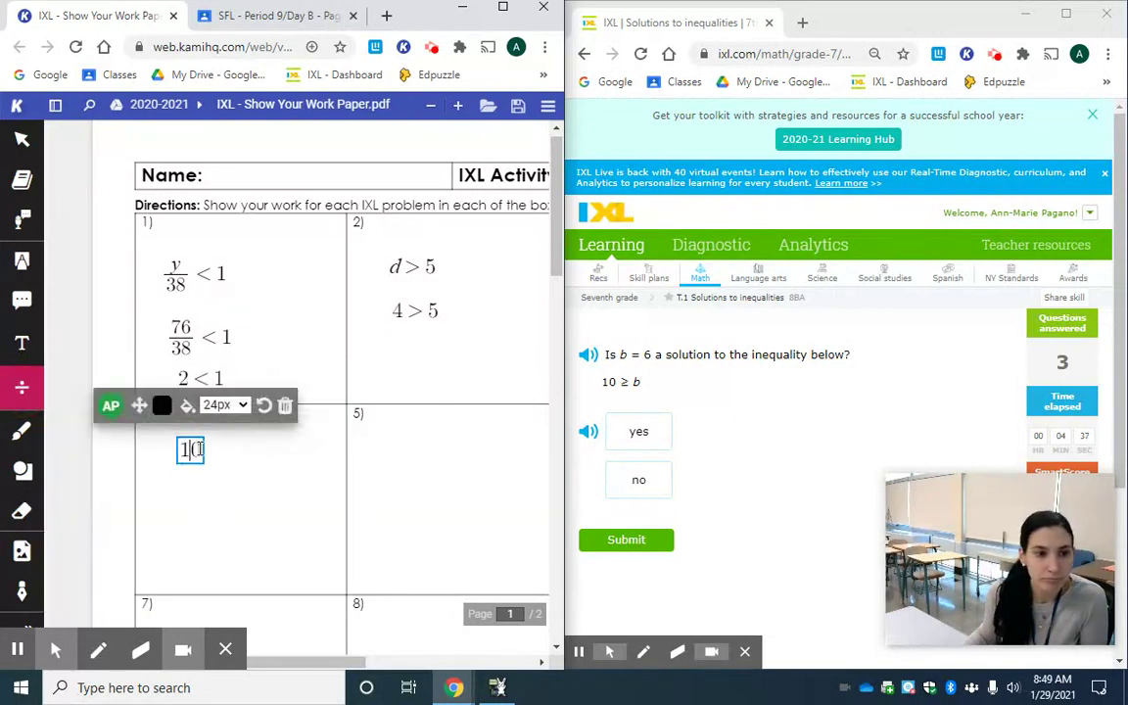
{"action": "left_click", "coordinate": [210, 449]}
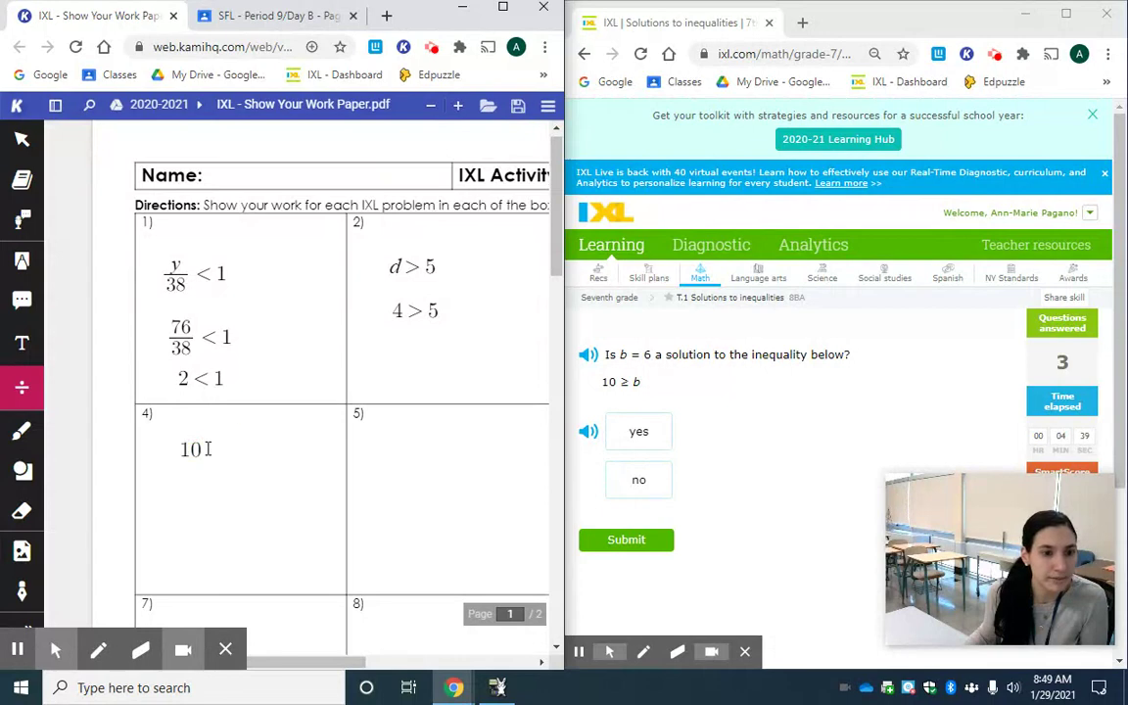
{"action": "left_click", "coordinate": [209, 449]}
{"action": "left_click", "coordinate": [21, 387]}
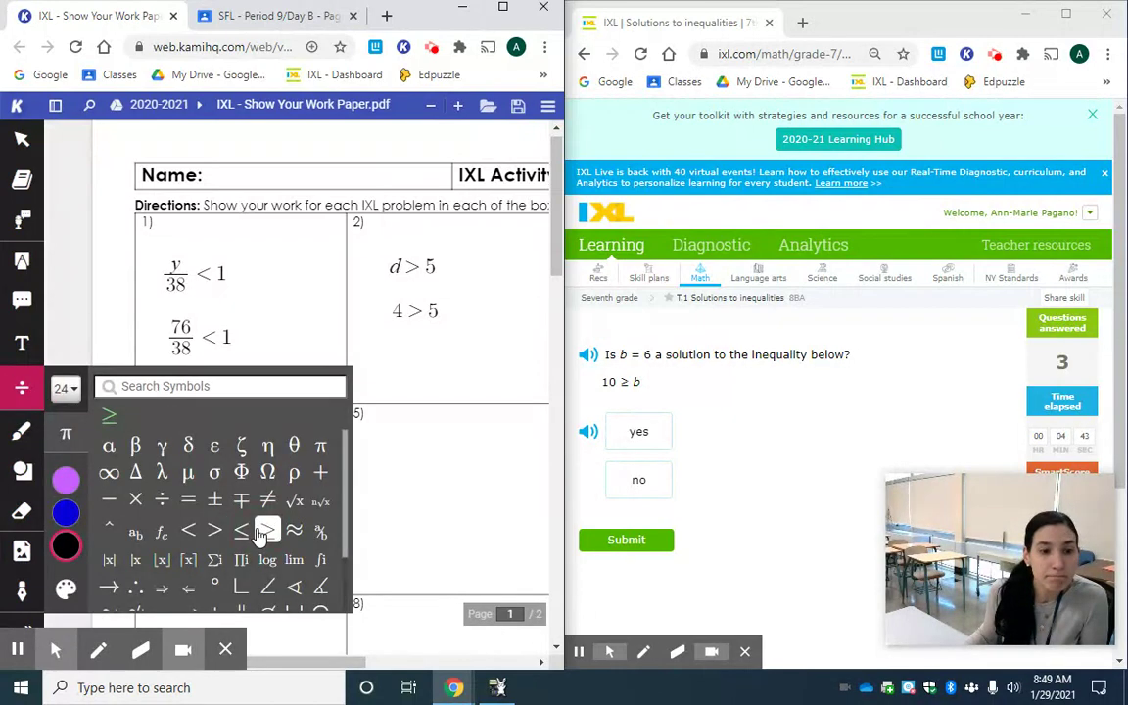
{"action": "left_click", "coordinate": [106, 416]}
{"action": "left_click", "coordinate": [22, 387]}
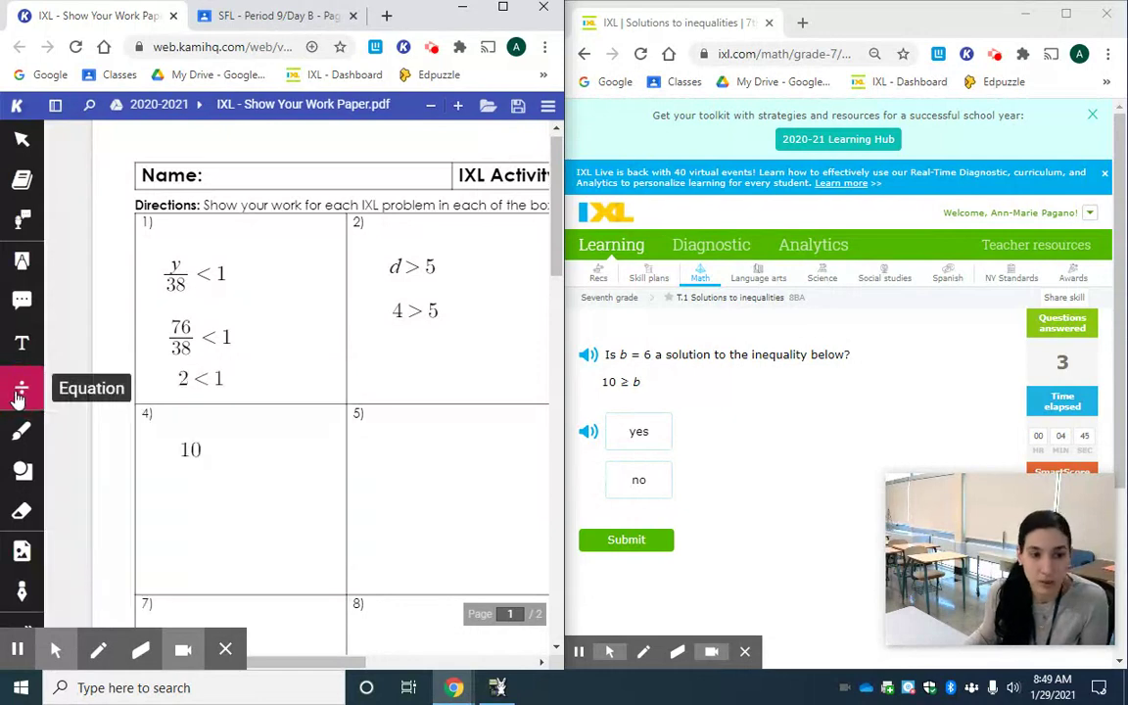
- Draw a blue ≥ sign freehand after the 10 in box 4 with the drawing thickness set to 1
{"action": "left_click", "coordinate": [22, 431]}
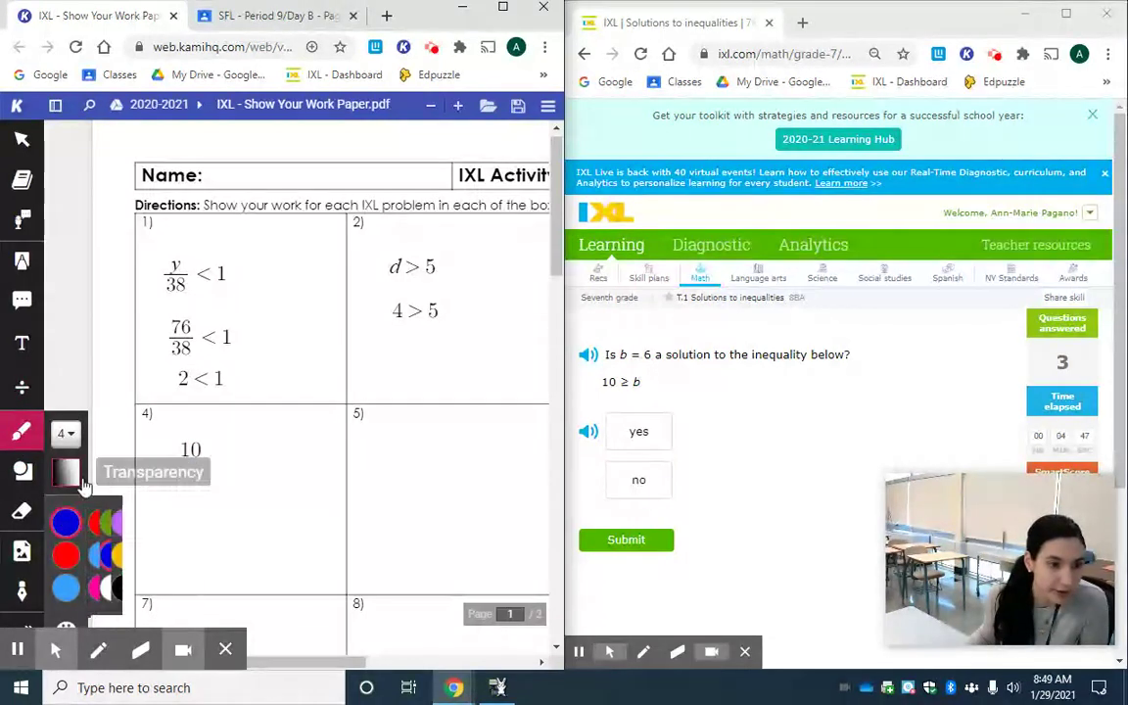
{"action": "left_click", "coordinate": [66, 433]}
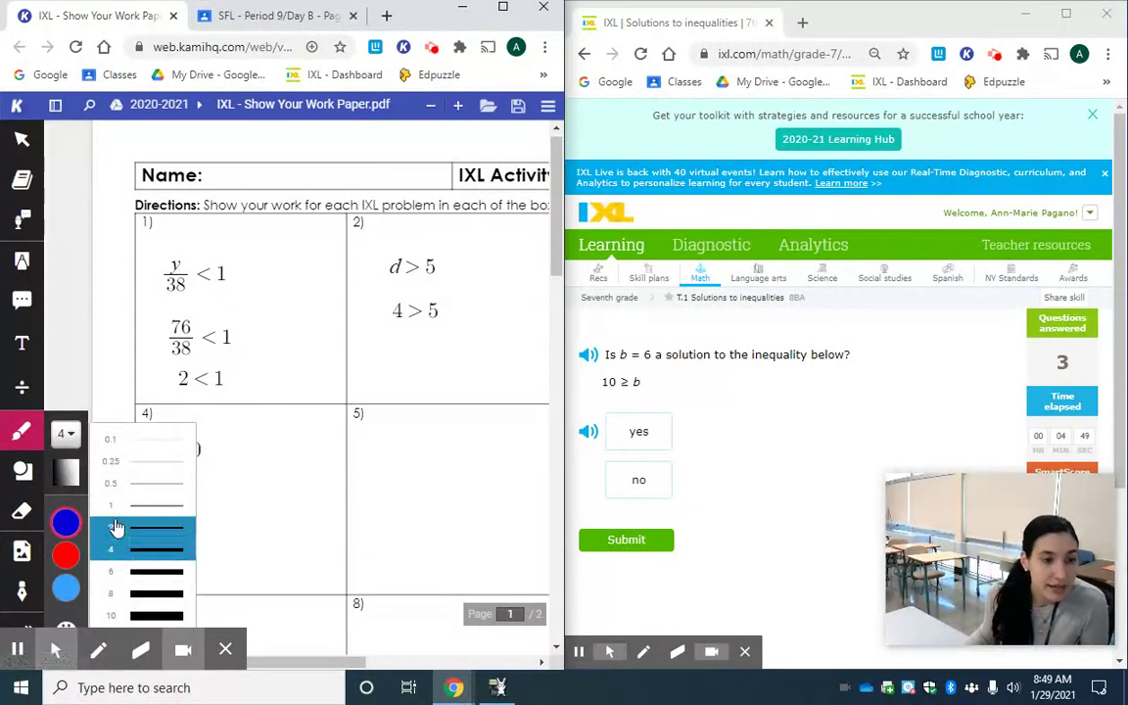
{"action": "left_click", "coordinate": [102, 462]}
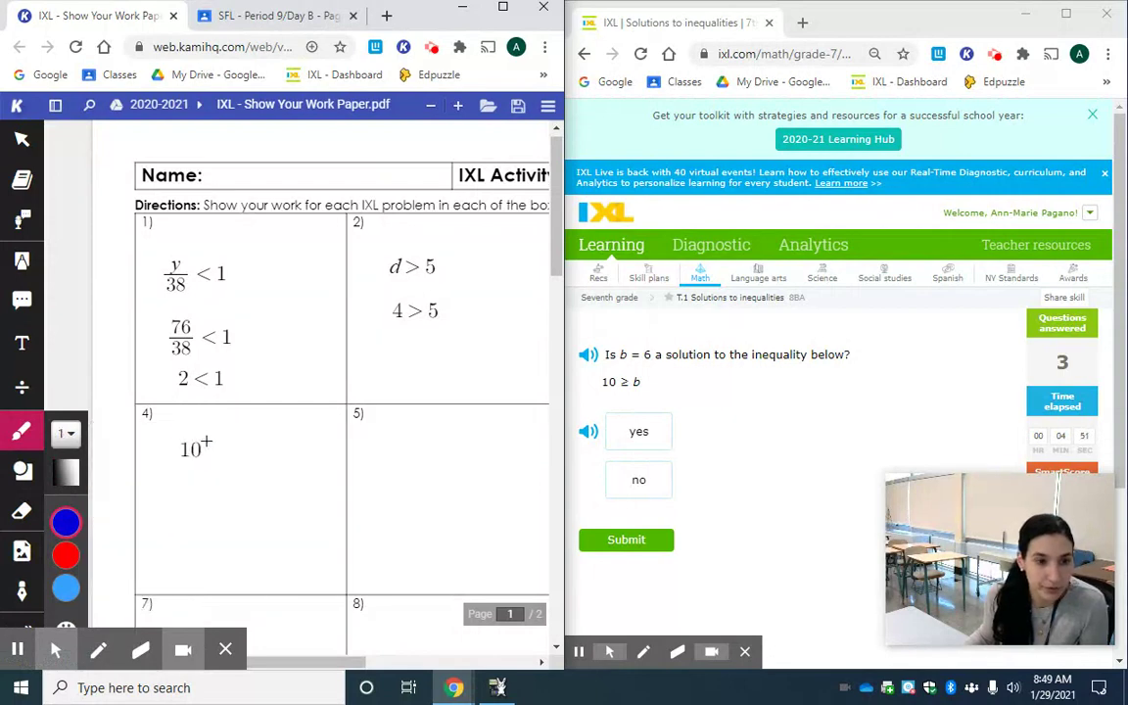
{"action": "left_click_drag", "start_coordinate": [206, 443], "coordinate": [208, 454]}
{"action": "left_click", "coordinate": [206, 456]}
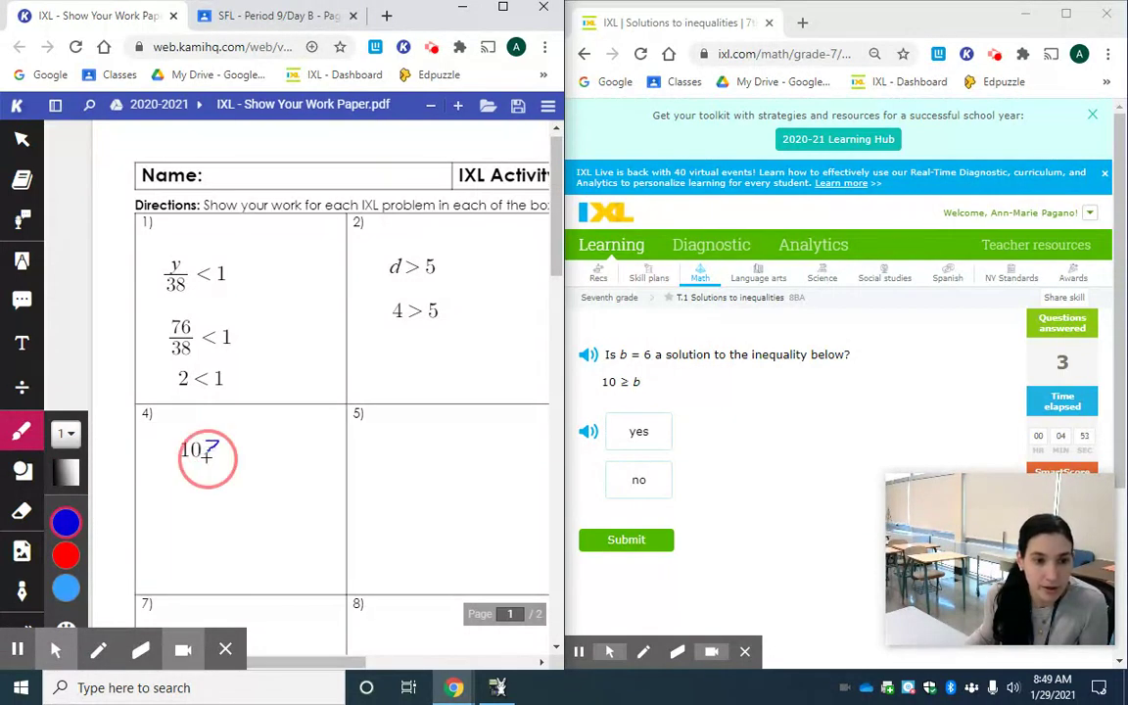
- Add b as an equation after the drawn ≥ sign in box 4 and align it with the 10
{"action": "left_click", "coordinate": [11, 392]}
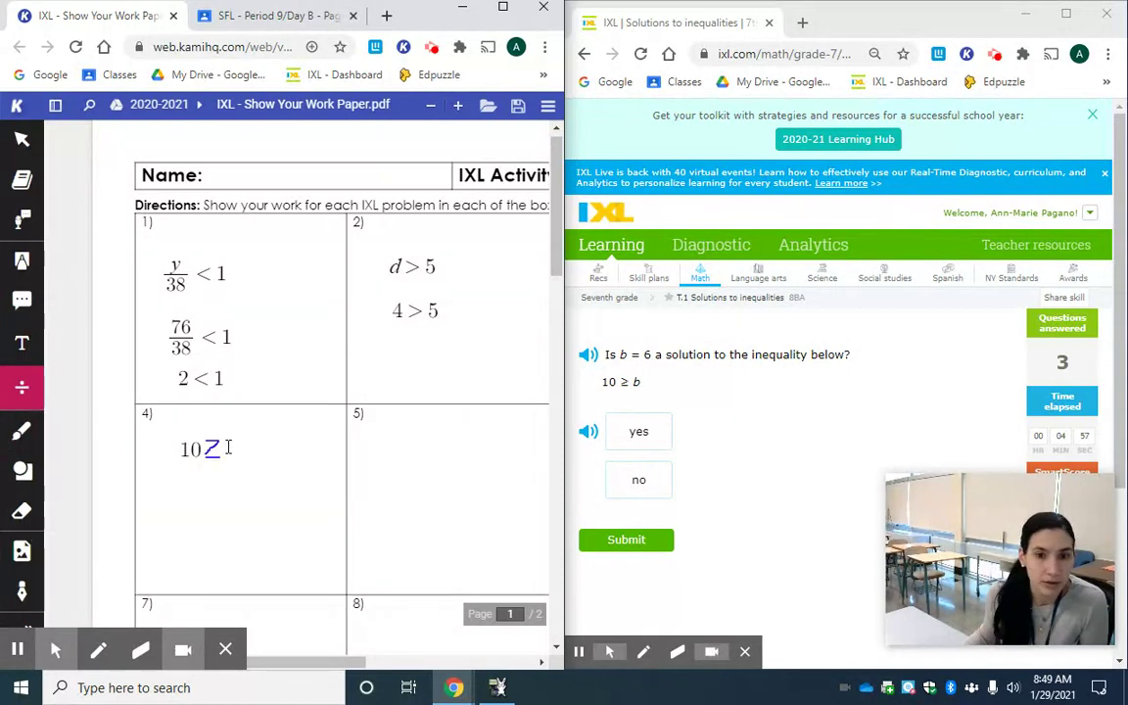
{"action": "left_click", "coordinate": [228, 448]}
{"action": "type", "text": "b"}
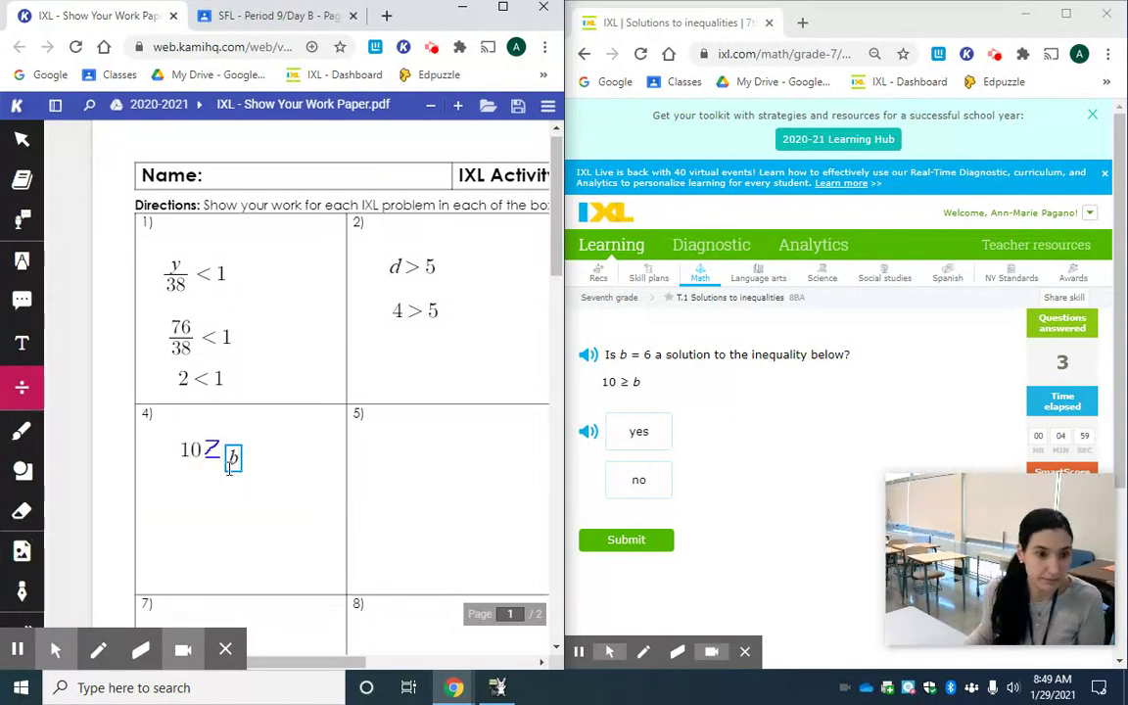
{"action": "left_click", "coordinate": [235, 457]}
{"action": "left_click", "coordinate": [200, 415]}
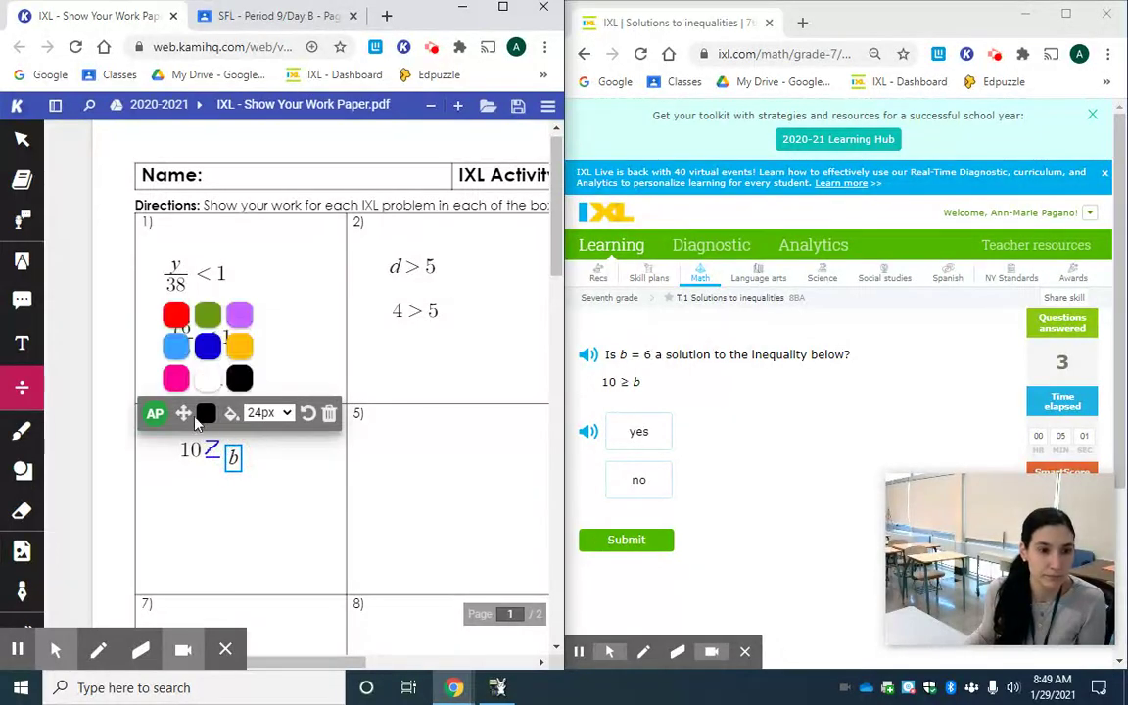
{"action": "left_click", "coordinate": [201, 415]}
{"action": "left_click", "coordinate": [143, 501]}
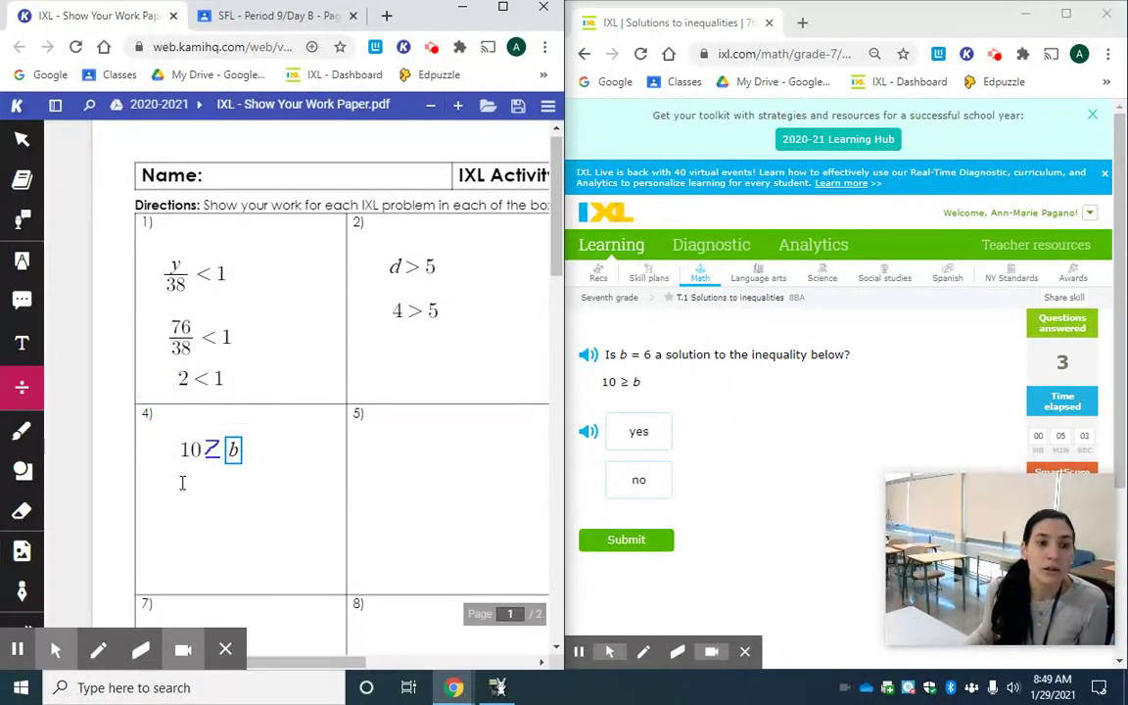
- Start a second line in box 4 with an equation containing 10 and draw a ≥ sign after it
{"action": "left_click", "coordinate": [188, 494]}
{"action": "type", "text": "1"}
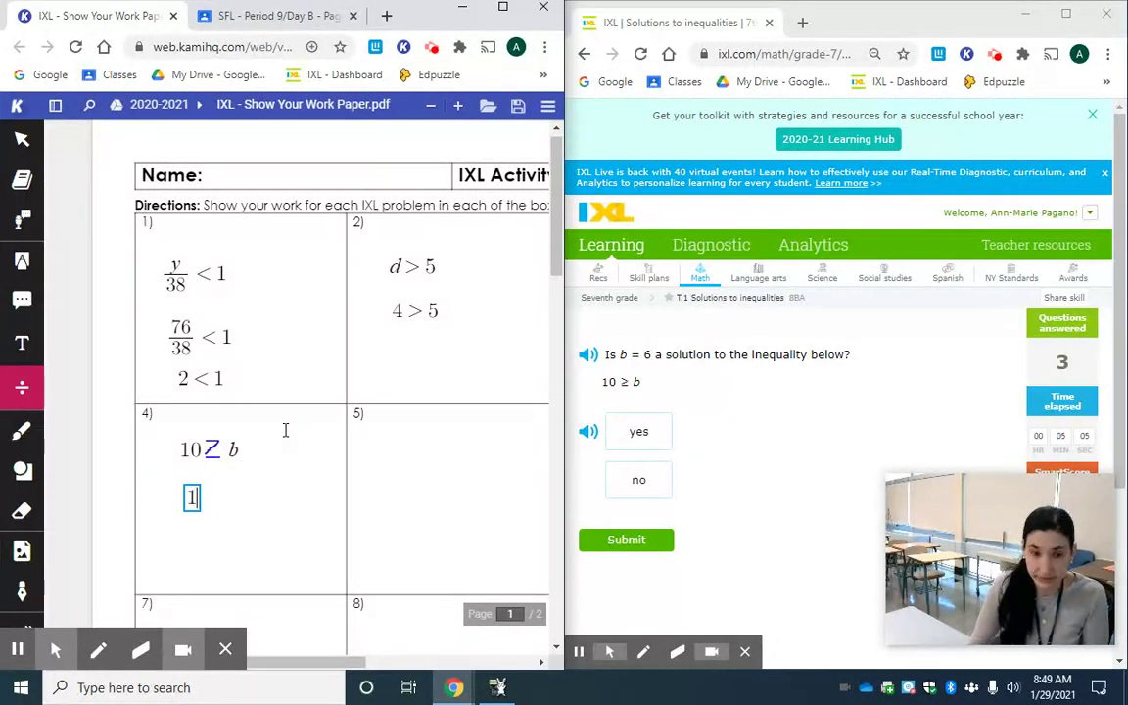
{"action": "type", "text": "0"}
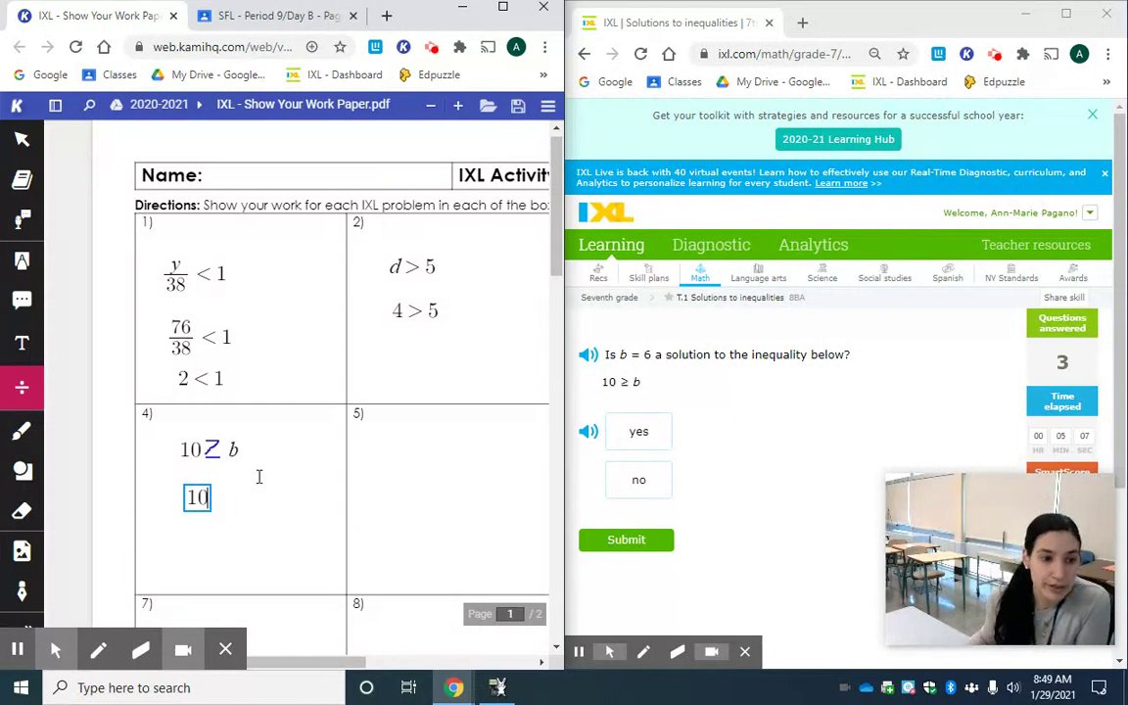
{"action": "left_click", "coordinate": [21, 431]}
{"action": "left_click_drag", "start_coordinate": [216, 487], "coordinate": [231, 505]}
- Add the substituted 6 as an equation after the second ≥ sign in box 4 and align it with that line
{"action": "left_click", "coordinate": [22, 390]}
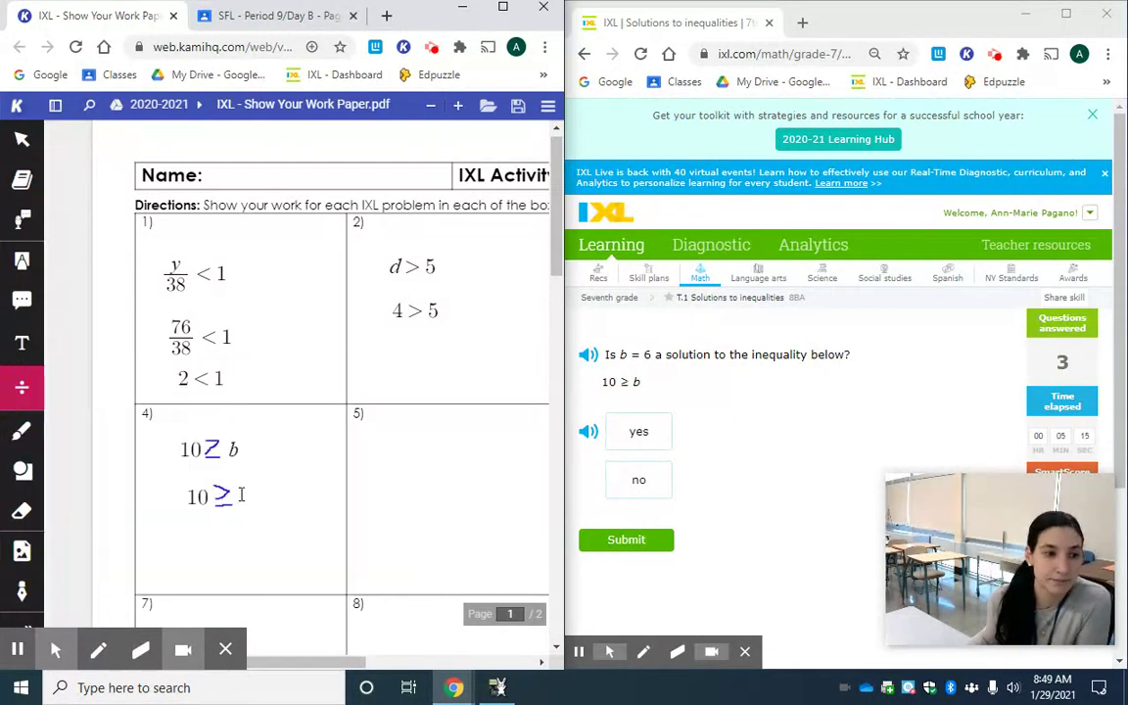
{"action": "left_click", "coordinate": [244, 502]}
{"action": "type", "text": "6"}
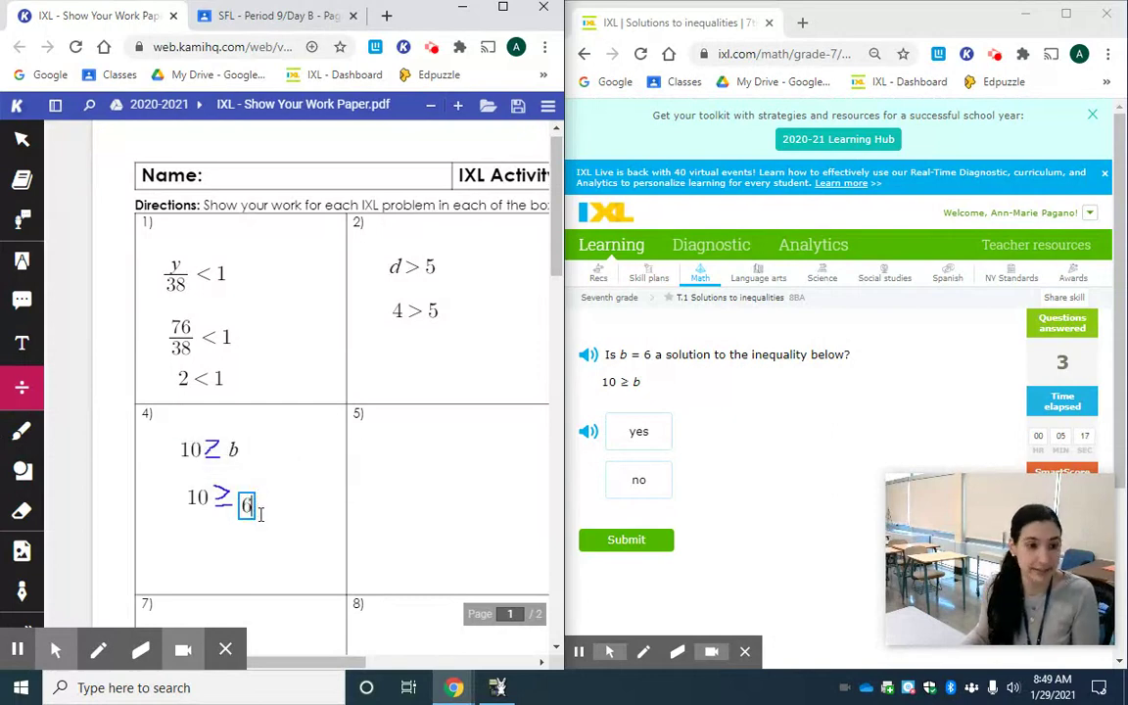
{"action": "left_click", "coordinate": [259, 513]}
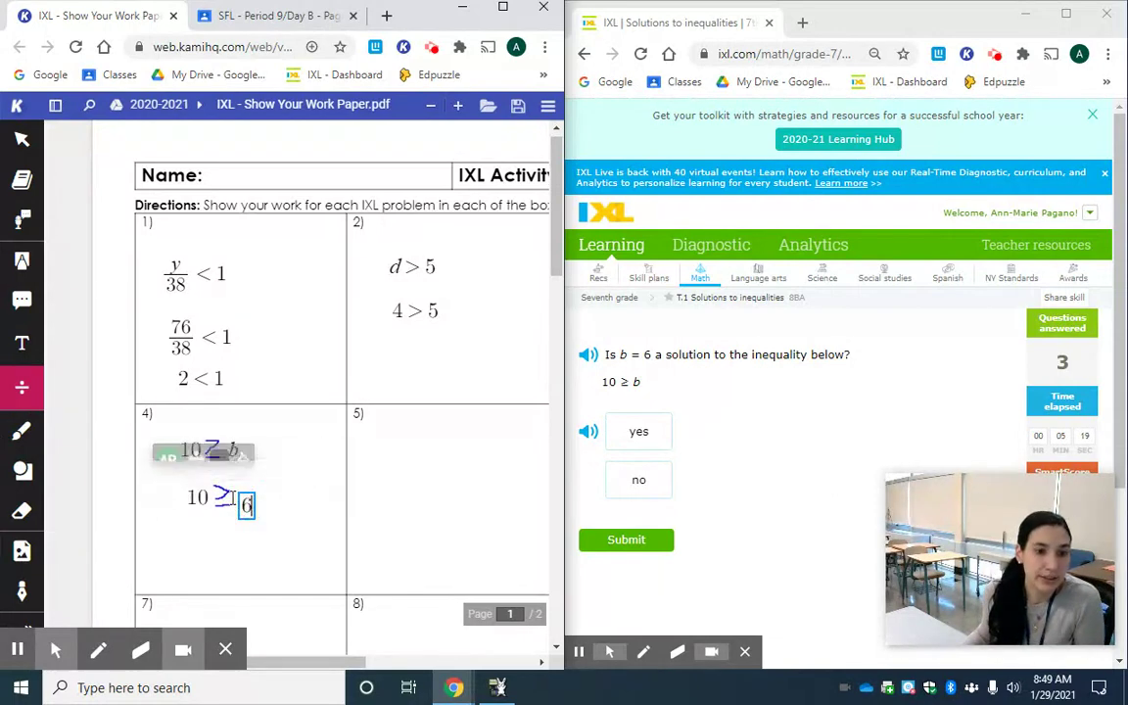
{"action": "left_click", "coordinate": [249, 503]}
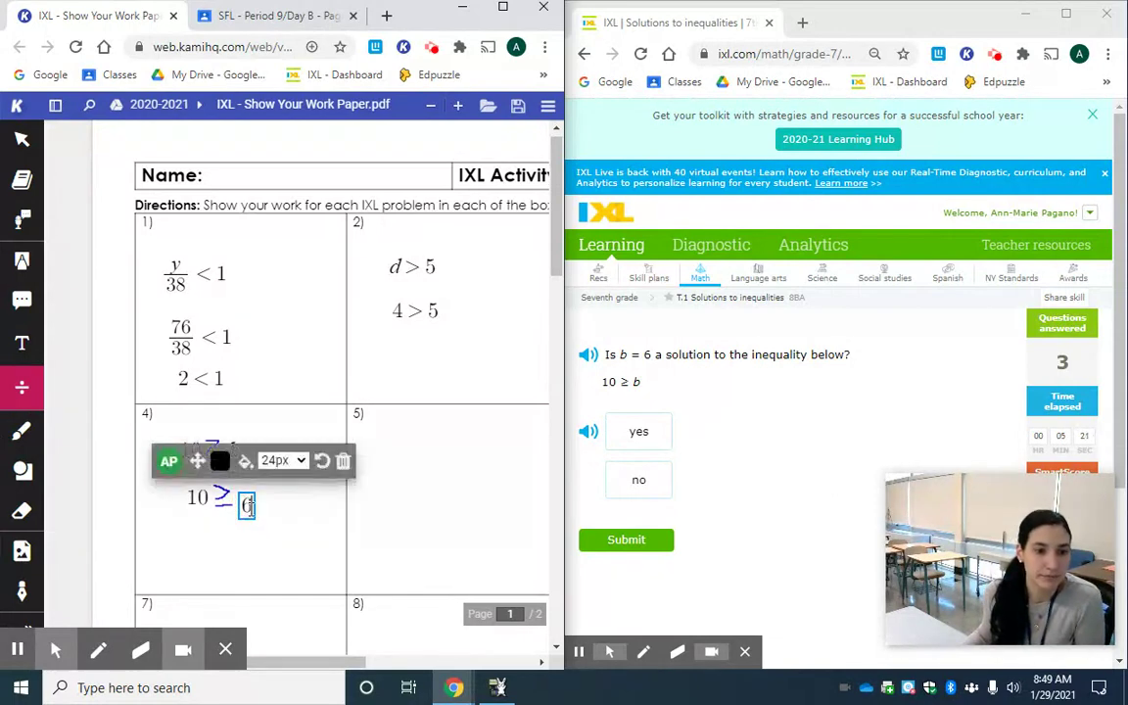
{"action": "left_click", "coordinate": [220, 461]}
{"action": "left_click", "coordinate": [220, 458]}
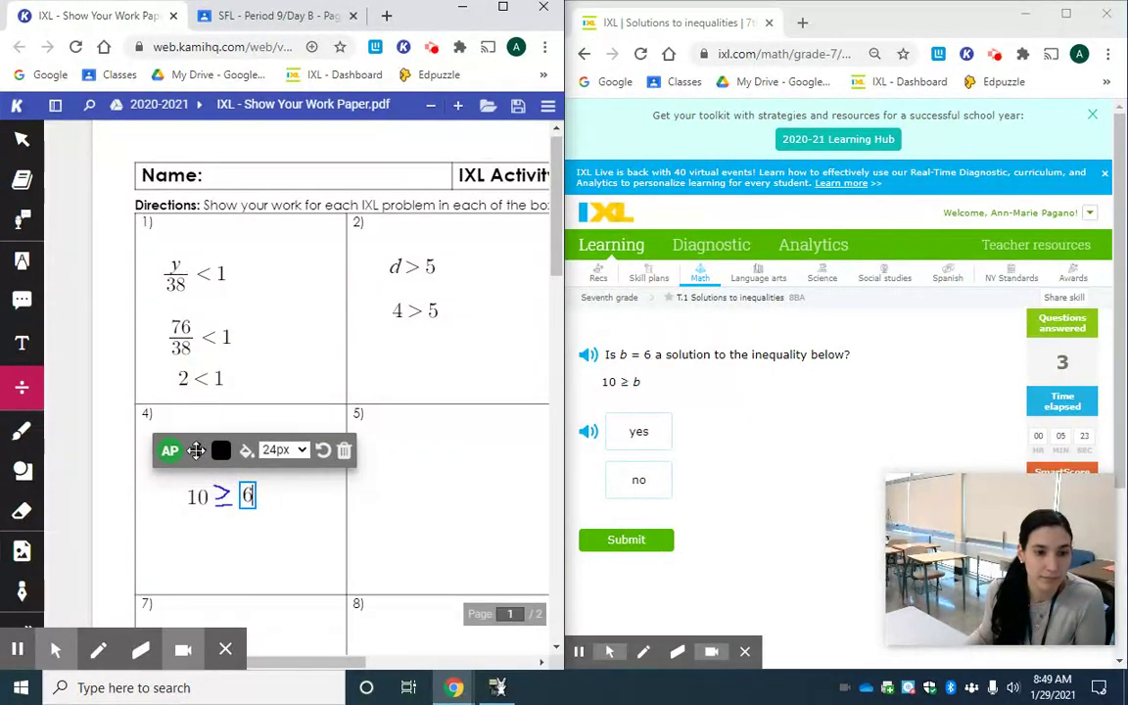
{"action": "left_click", "coordinate": [304, 489]}
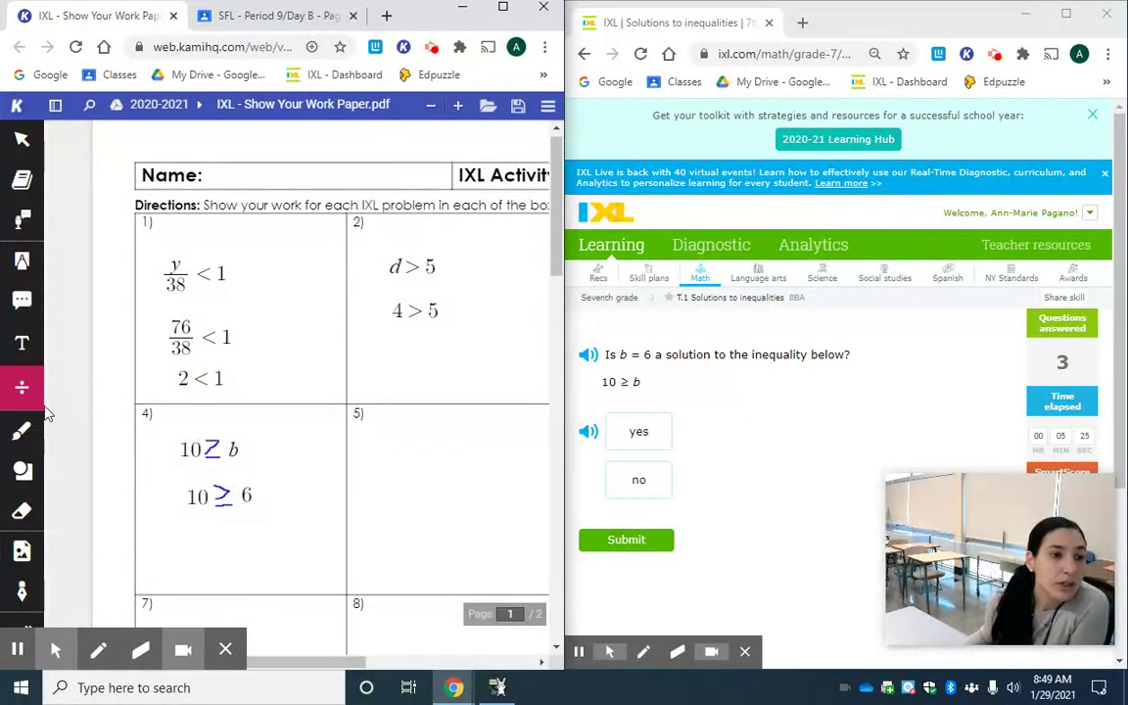
- Mark the substituted 6 in box 4 with a blue box highlight, then return to the equation tool
{"action": "left_click", "coordinate": [22, 259]}
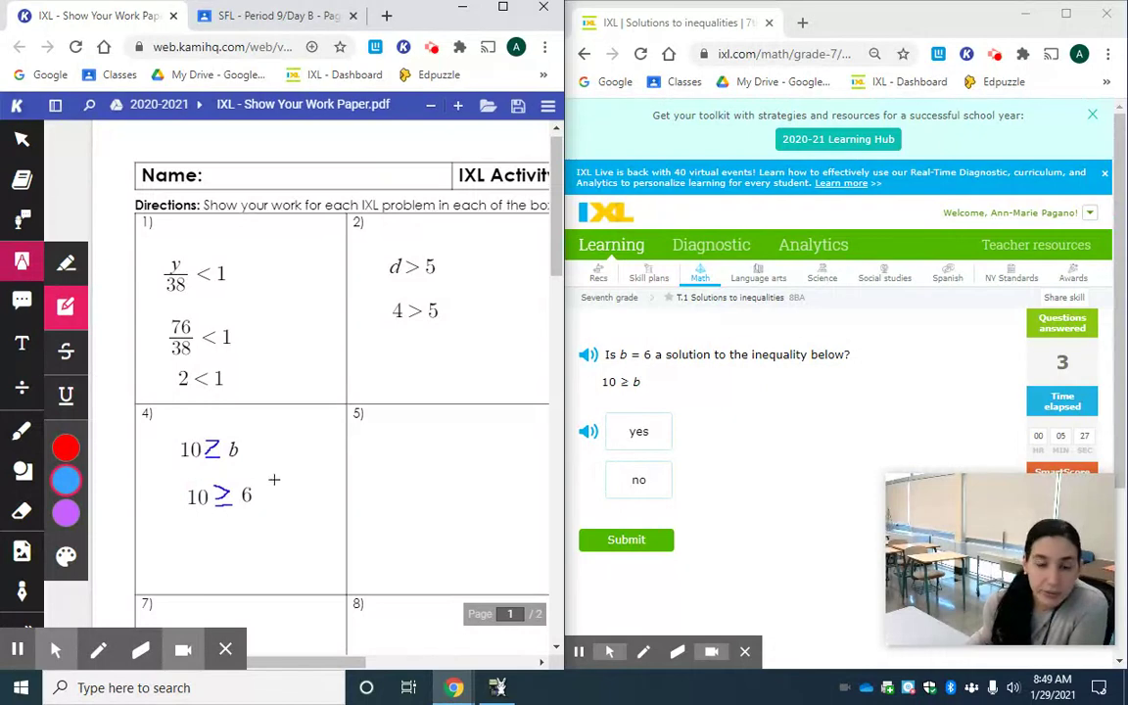
{"action": "mouse_move", "coordinate": [237, 473]}
{"action": "left_mouse_down"}
{"action": "mouse_move", "coordinate": [269, 534]}
{"action": "mouse_move", "coordinate": [267, 510]}
{"action": "left_mouse_up"}
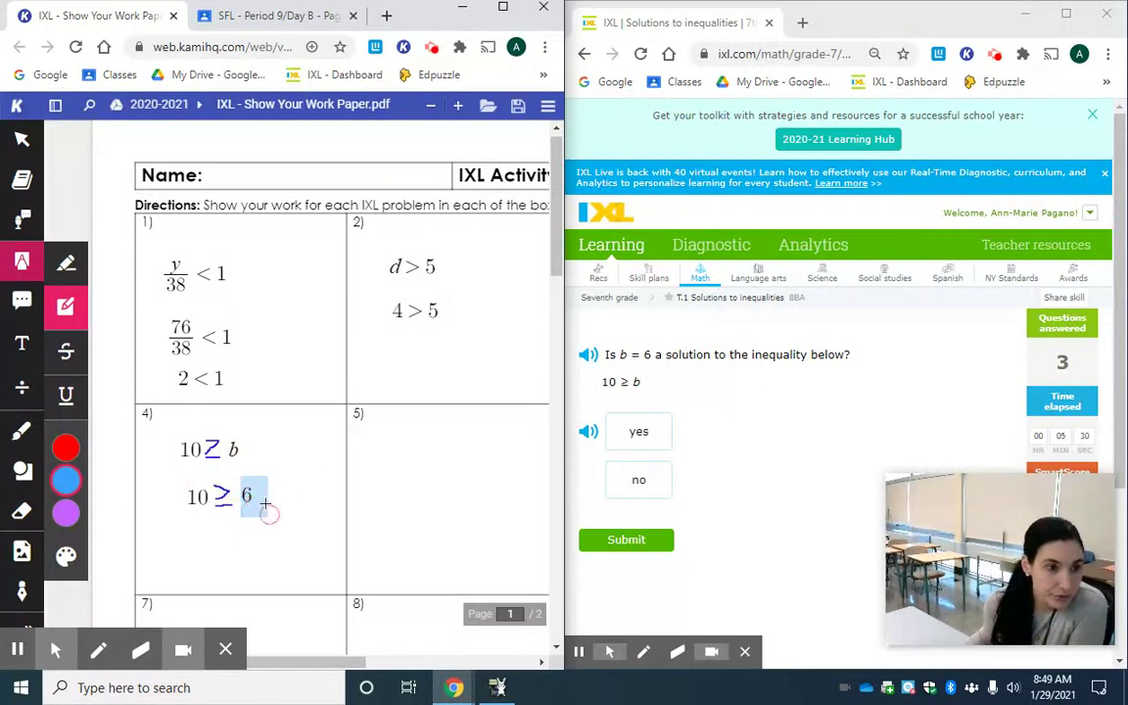
{"action": "left_click", "coordinate": [21, 386]}
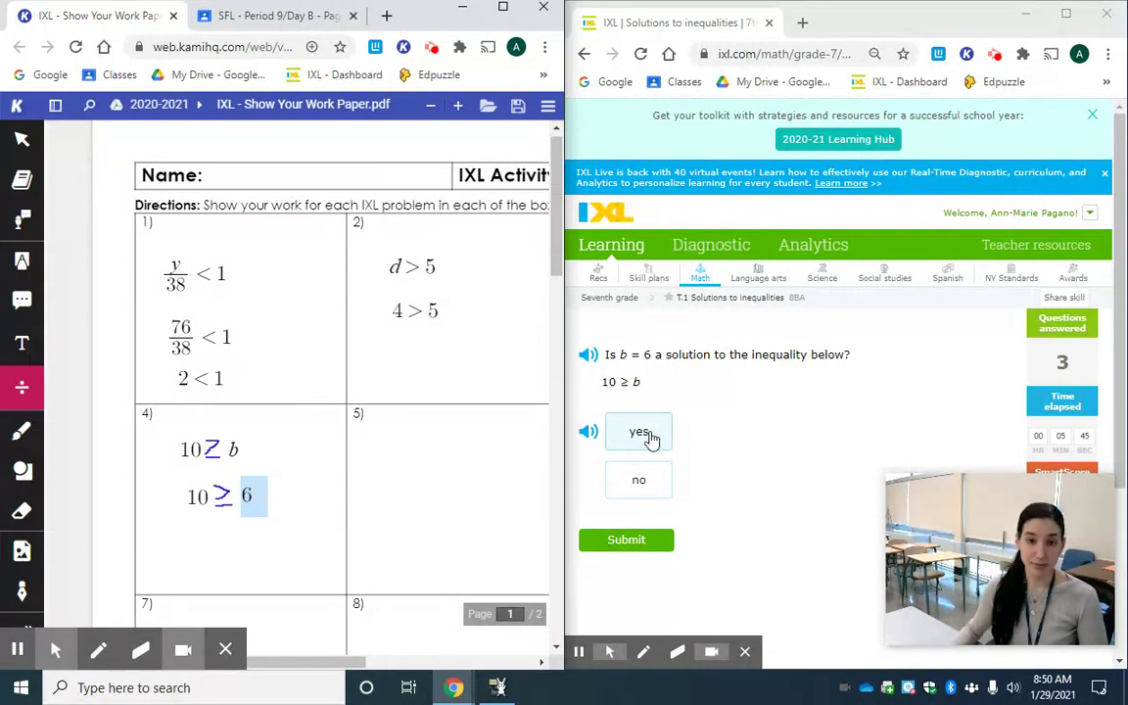
- Answer yes to whether b = 6 is a solution to 10 ≥ b and submit it
{"action": "left_click", "coordinate": [651, 437]}
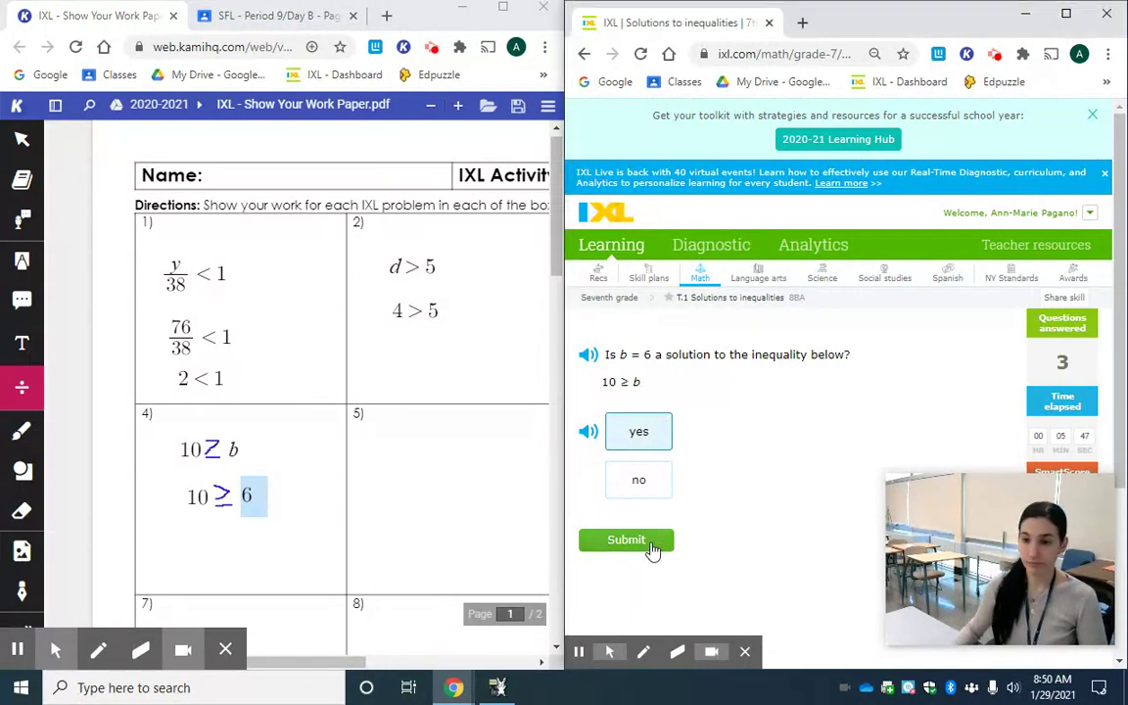
{"action": "left_click", "coordinate": [653, 551]}
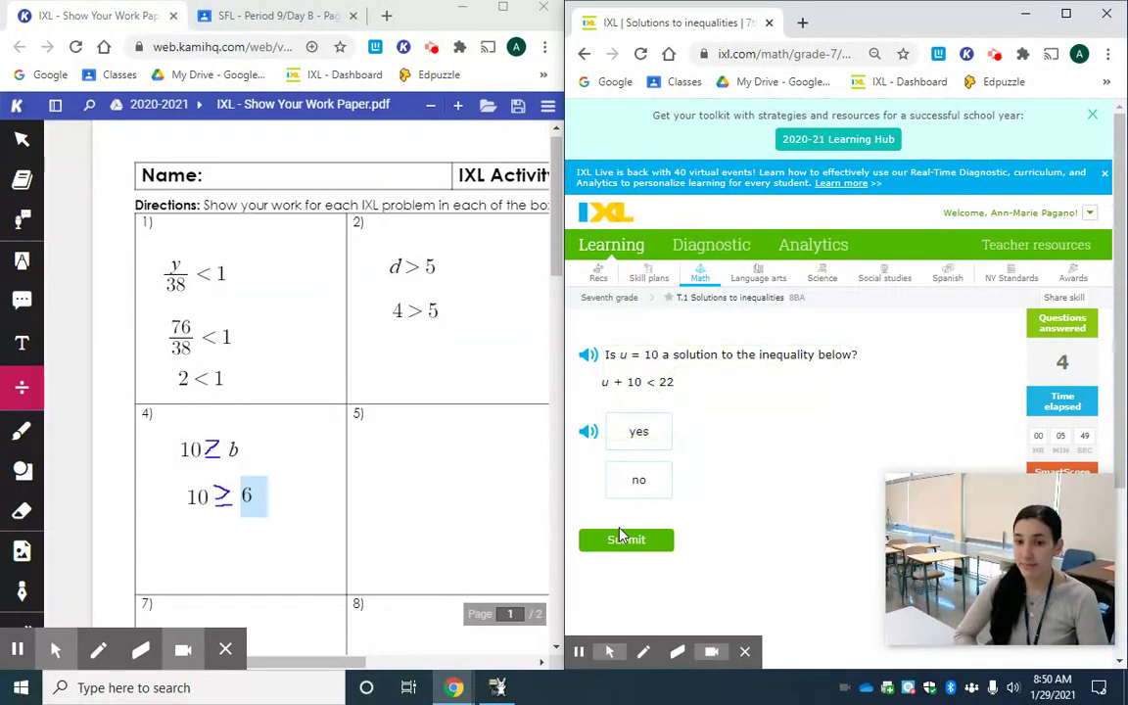